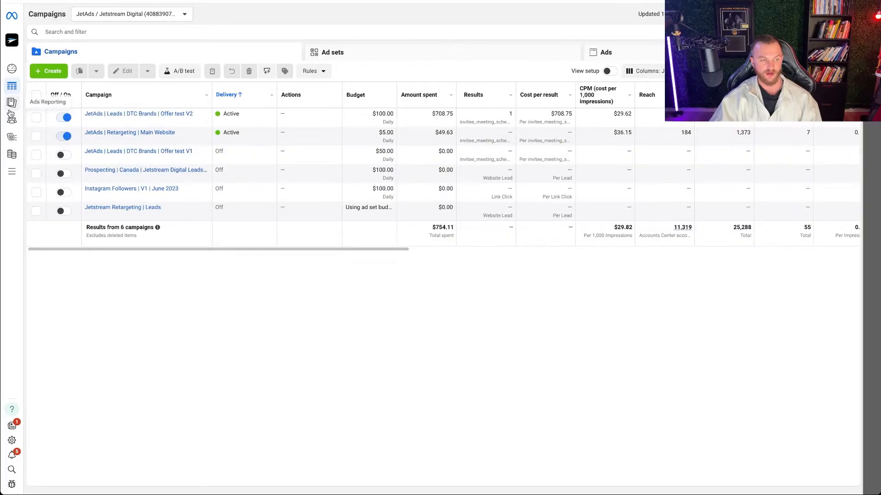
- Go to the account's Audiences section and start creating a custom audience
mouse_move(18, 123)
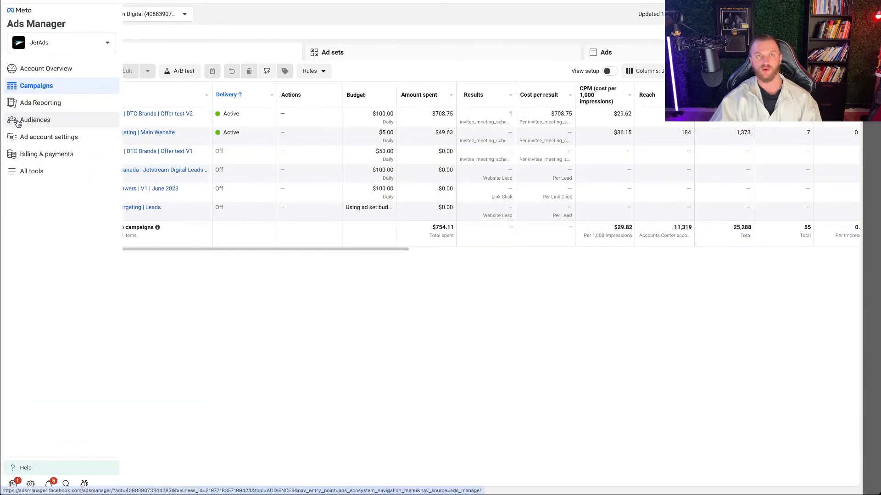
click(18, 122)
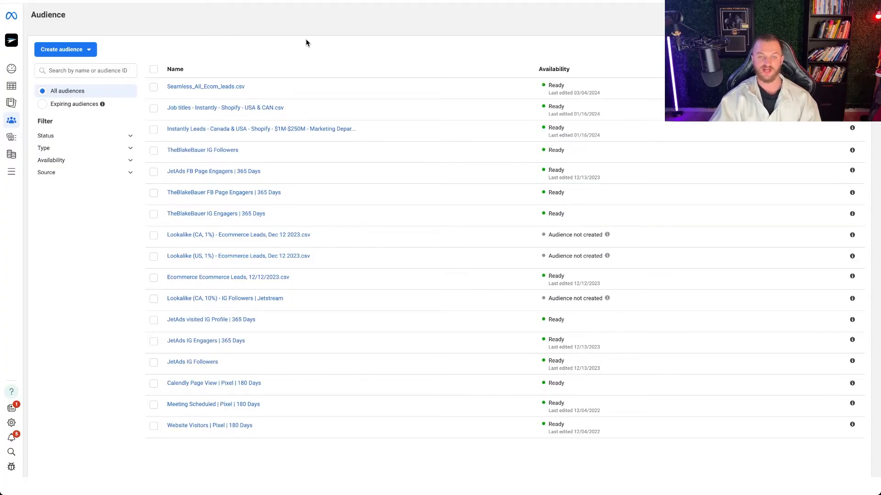
click(86, 53)
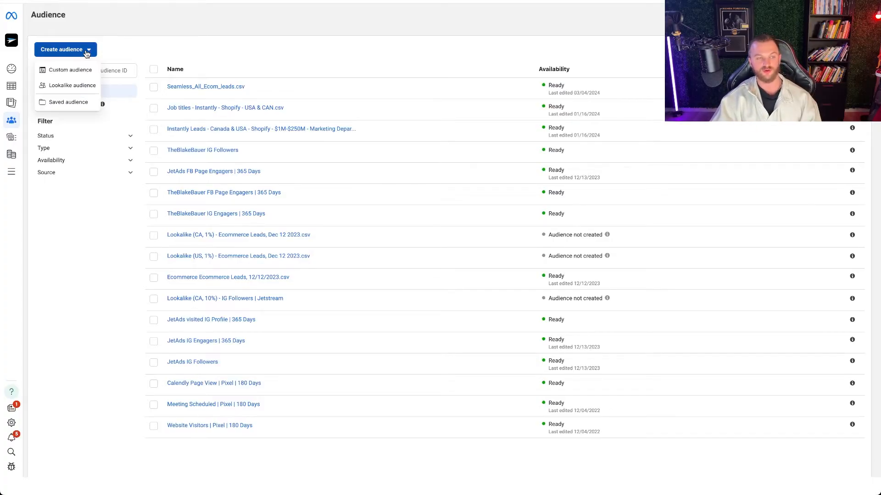
click(67, 72)
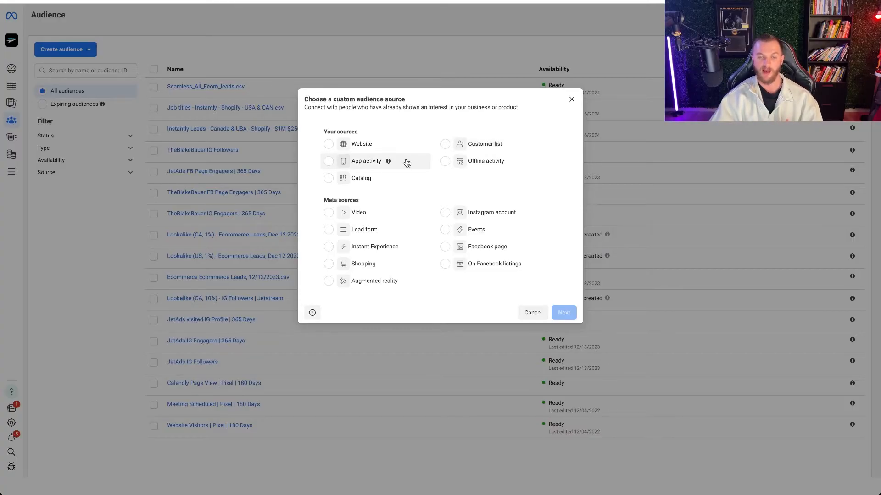
- Examine the available custom audience sources, covering both the business's own sources and the Meta sources
mouse_move(389, 163)
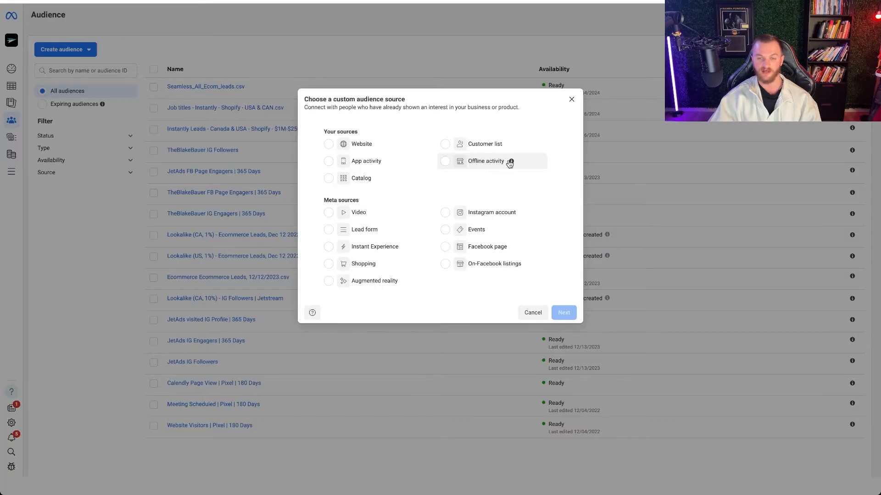
mouse_move(511, 163)
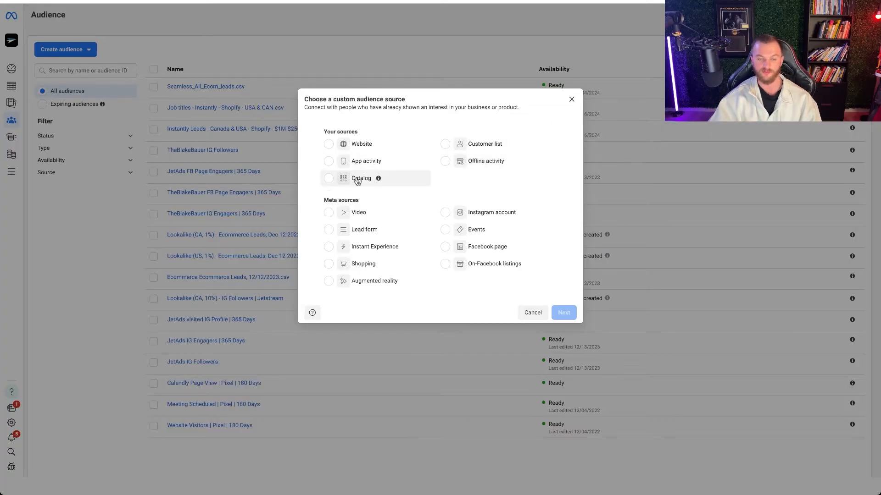
mouse_move(378, 182)
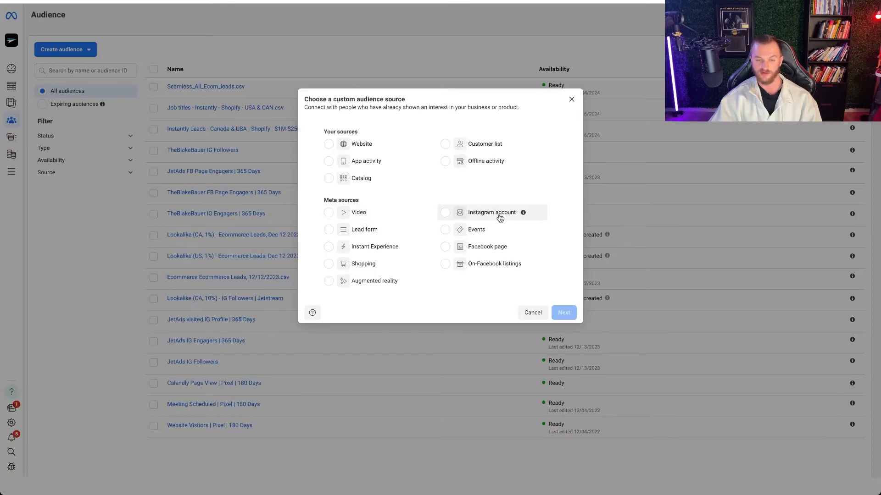
mouse_move(385, 230)
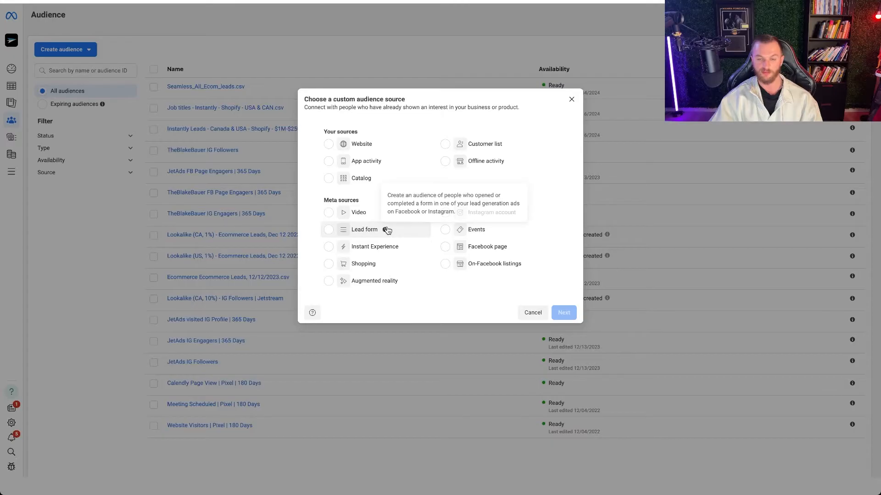
mouse_move(493, 232)
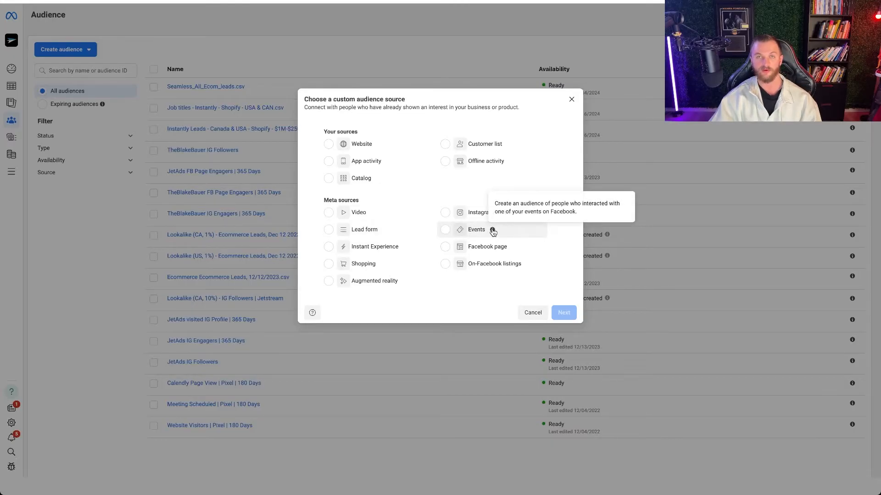
mouse_move(407, 250)
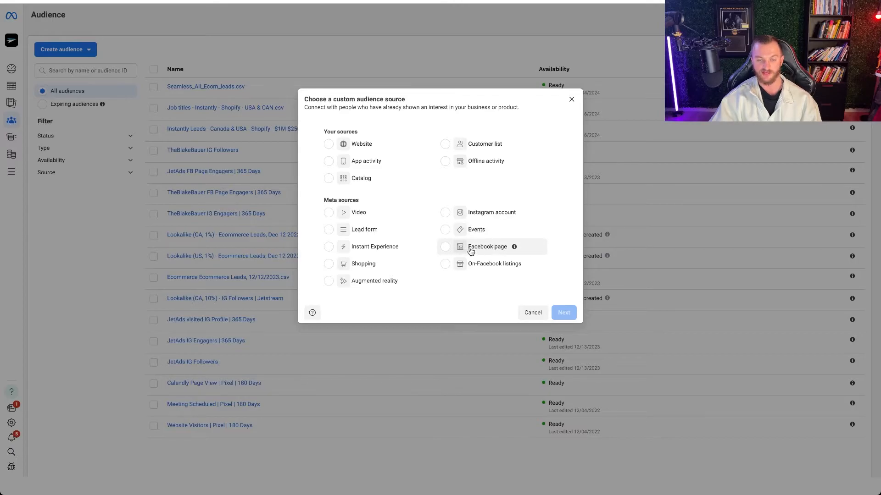
mouse_move(383, 265)
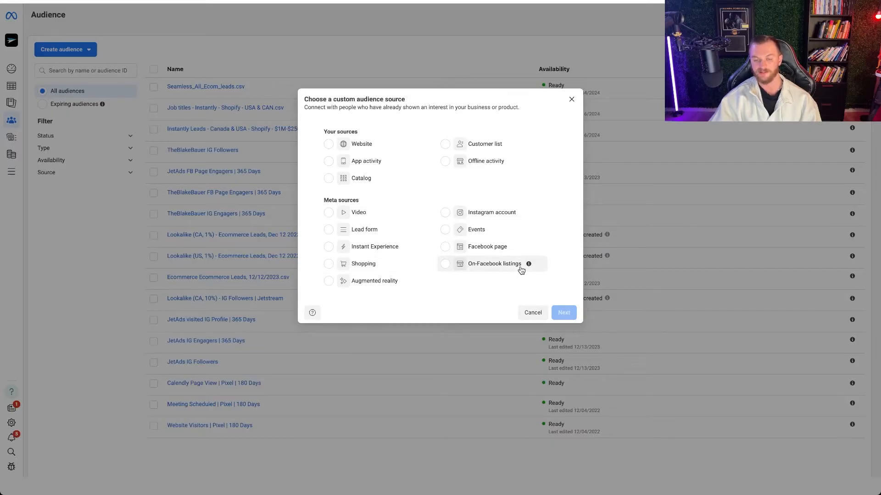
mouse_move(407, 288)
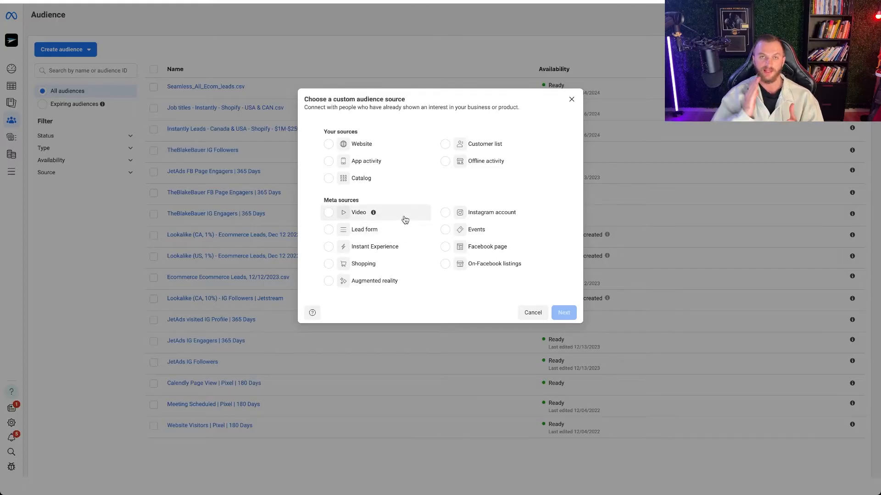
- Choose Website as the audience source and use JetAds FB Pixel as its pixel
click(352, 150)
click(564, 314)
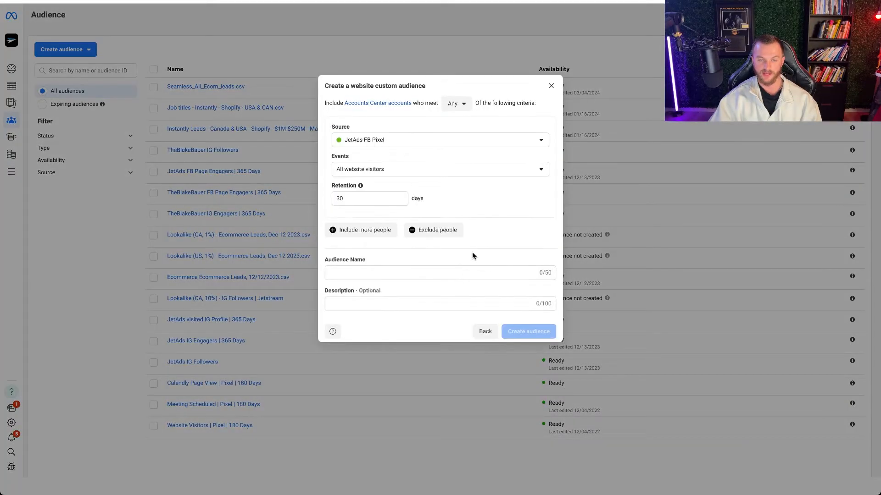
click(384, 142)
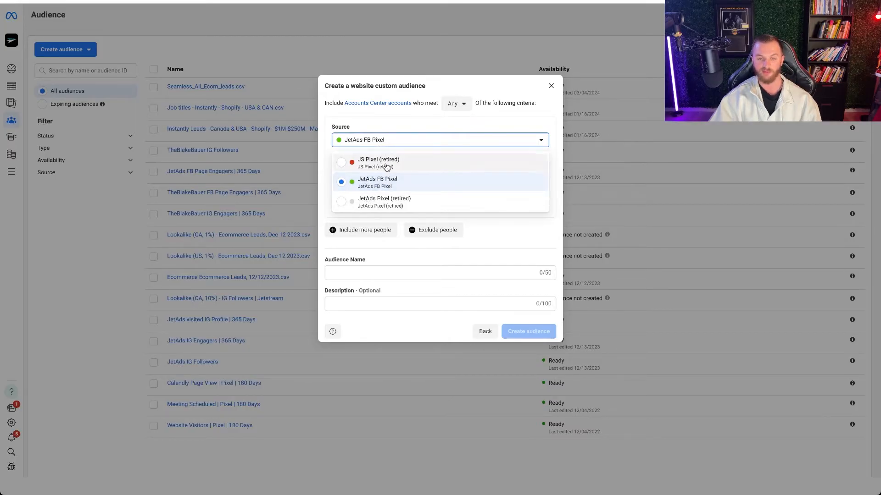
click(385, 185)
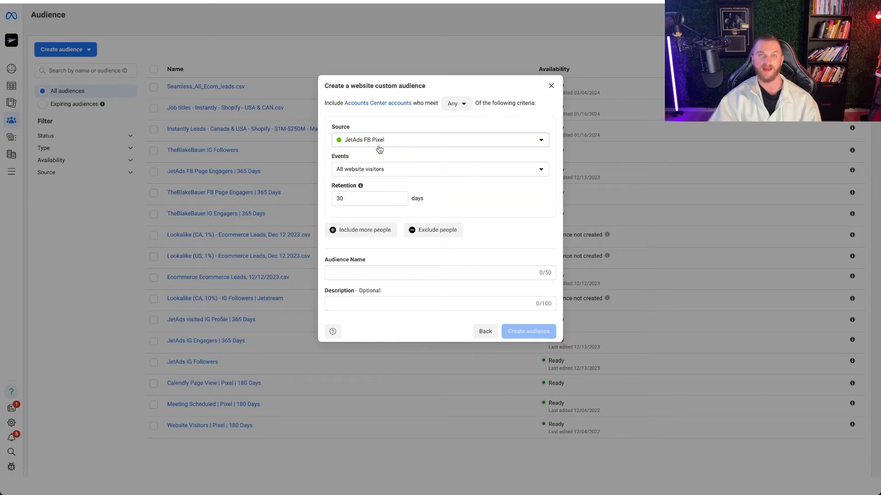
- Review the events that can define the website audience, including the pixel's own events
click(388, 173)
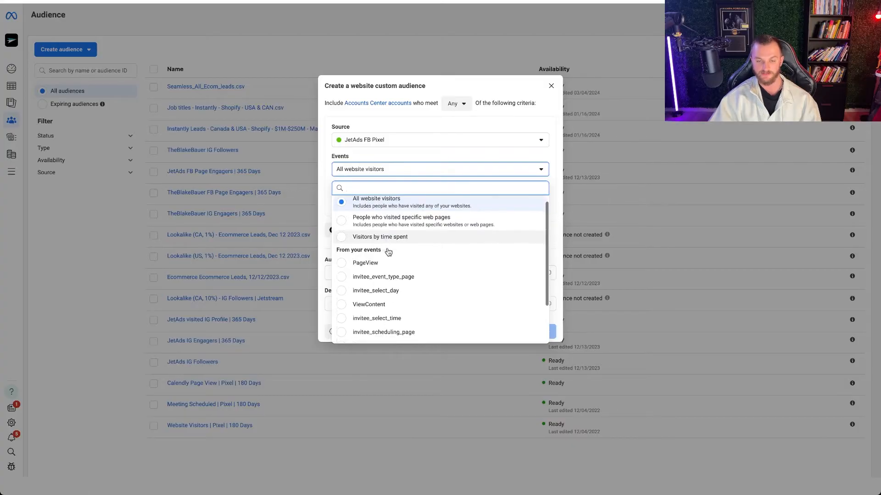
scroll(388, 250, down, 1)
scroll(387, 246, down, 1)
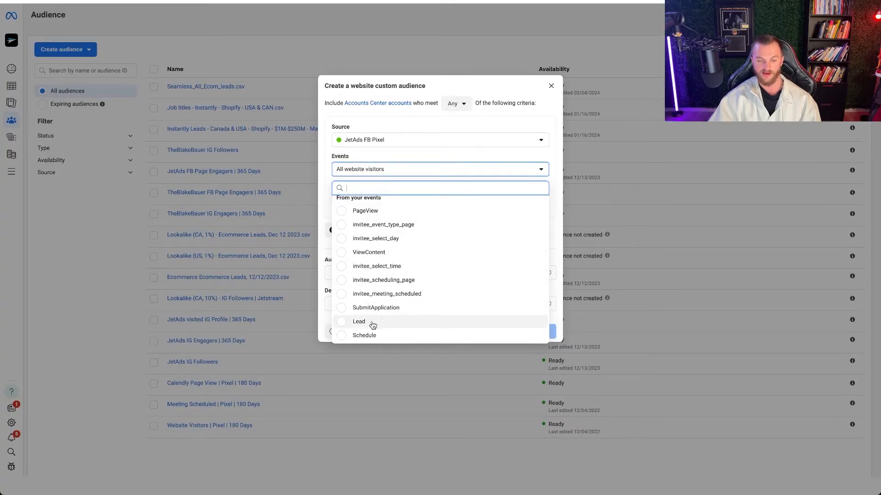
scroll(377, 289, up, 1)
scroll(377, 290, up, 2)
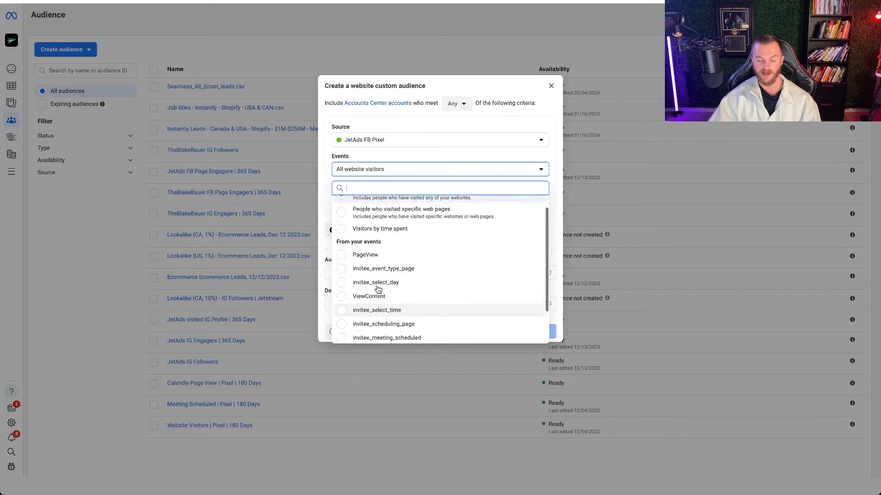
click(388, 156)
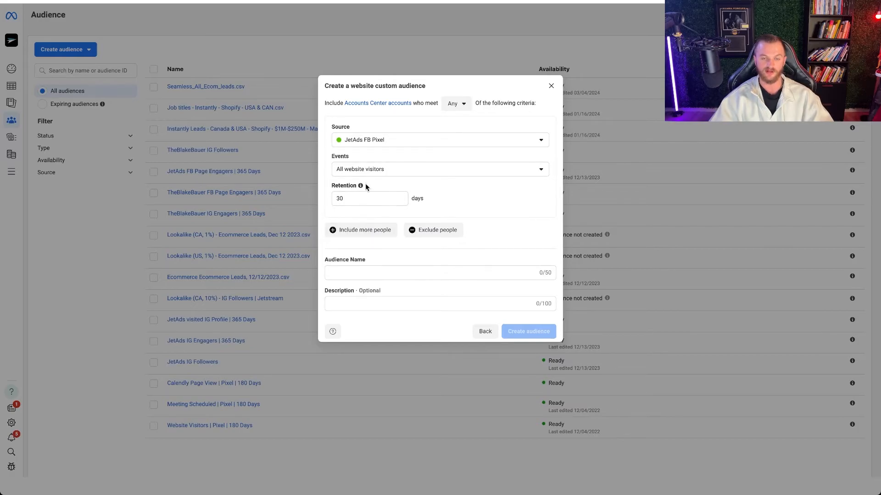
- Name the audience "WV | Pixel | 30 Days", create it and finish the dialog
click(351, 273)
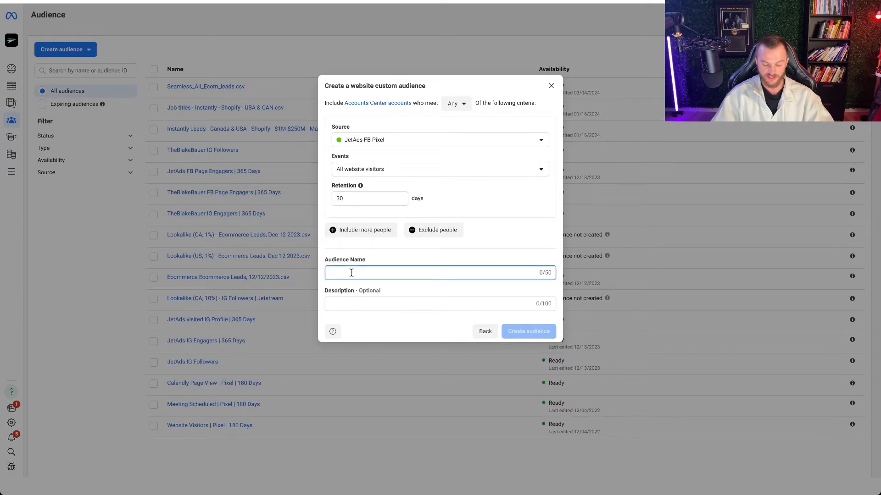
text(WV )
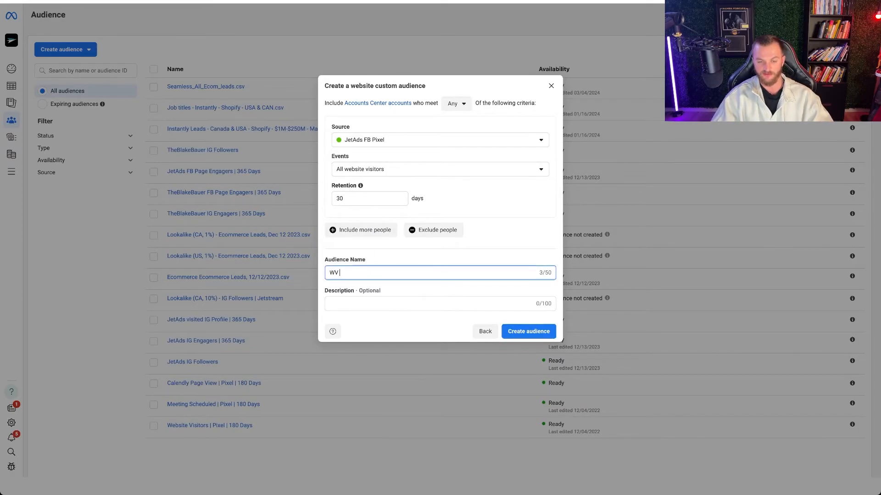
text(| Pixel | 30 Days)
key(Return)
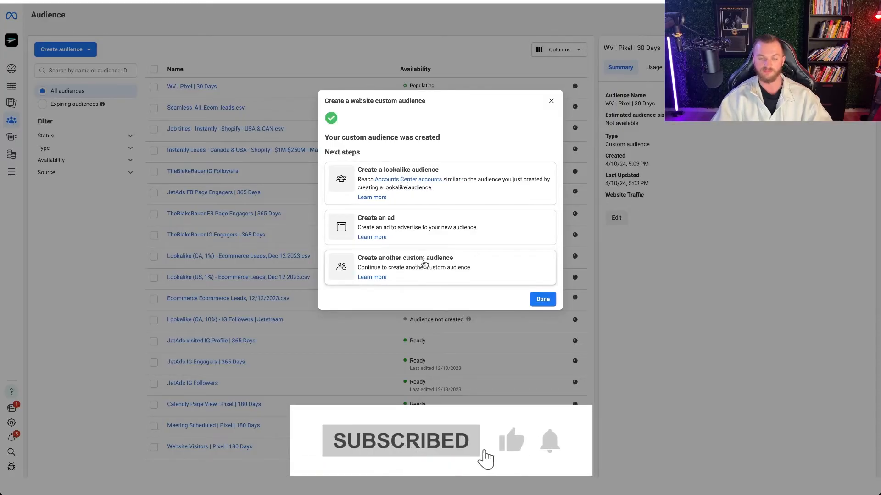
click(540, 300)
- Start another custom audience from the Website source and set its pixel to JetAds FB Pixel
click(87, 49)
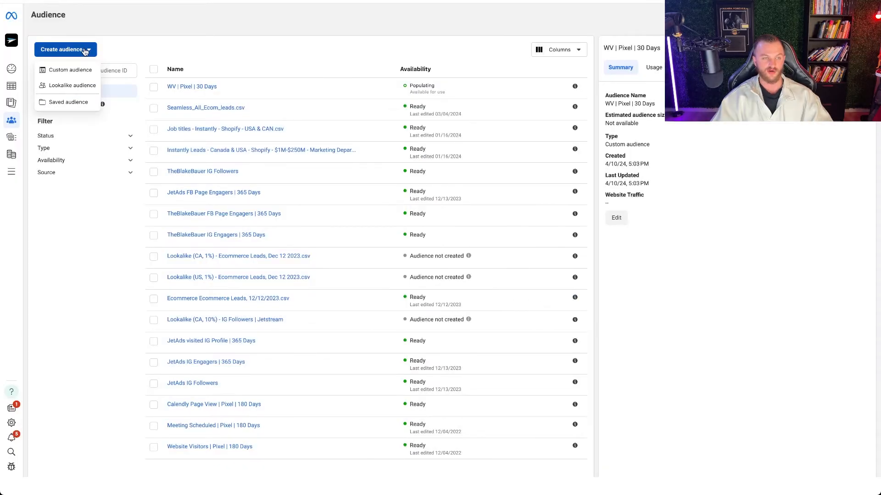
click(69, 75)
click(329, 146)
click(564, 313)
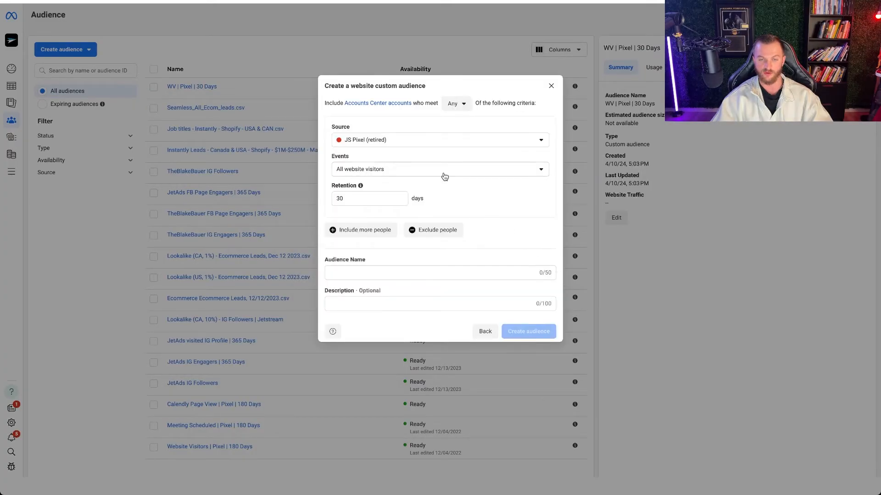
click(388, 140)
click(404, 178)
- Try a 200-day retention for the website visitors audience and settle on 180 days
drag(357, 197, 298, 199)
text(18)
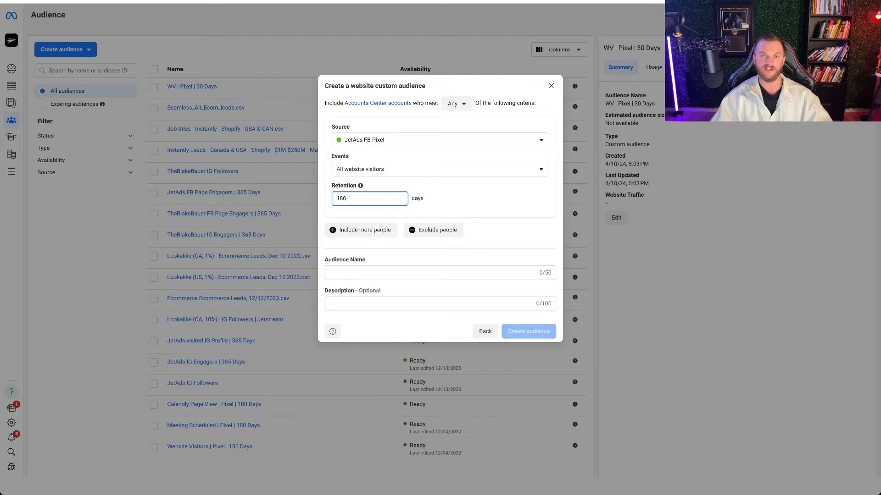
drag(342, 192, 310, 199)
text(200)
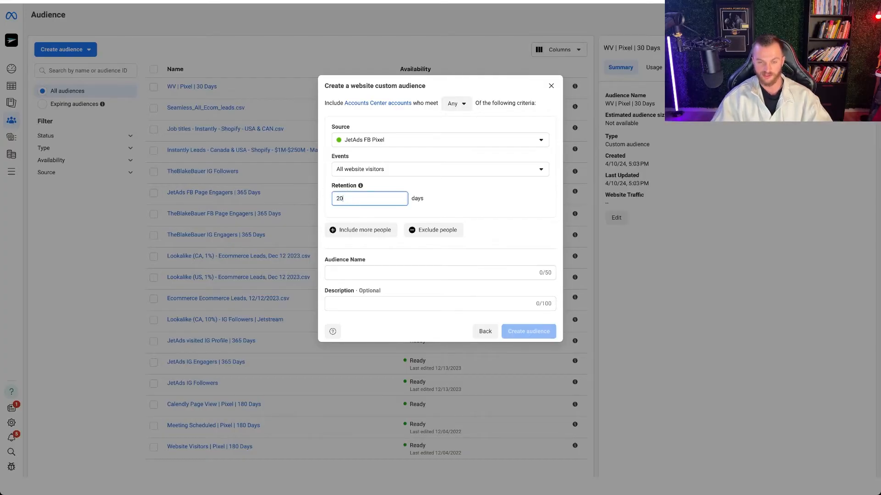
double_click(341, 193)
text(18)
- Name the audience "WV | Pixel | 180 days", create it and finish the dialog
click(348, 271)
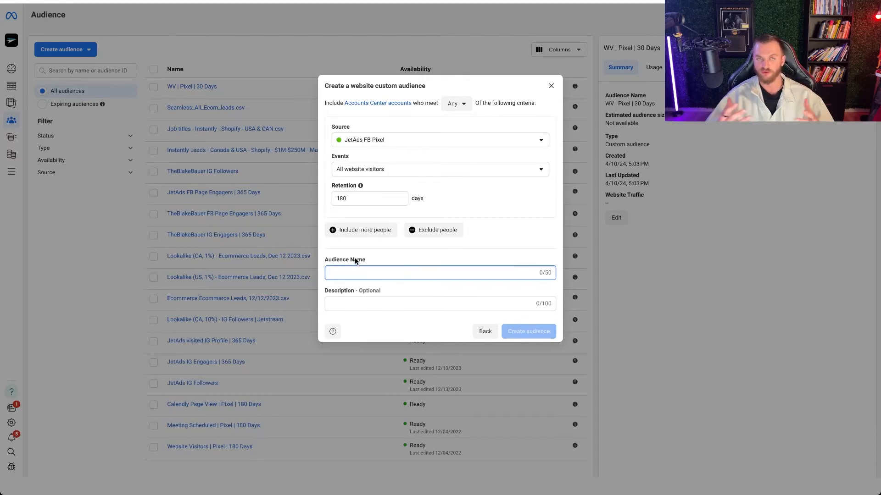
text(WV | Pixel | 180 days)
click(527, 331)
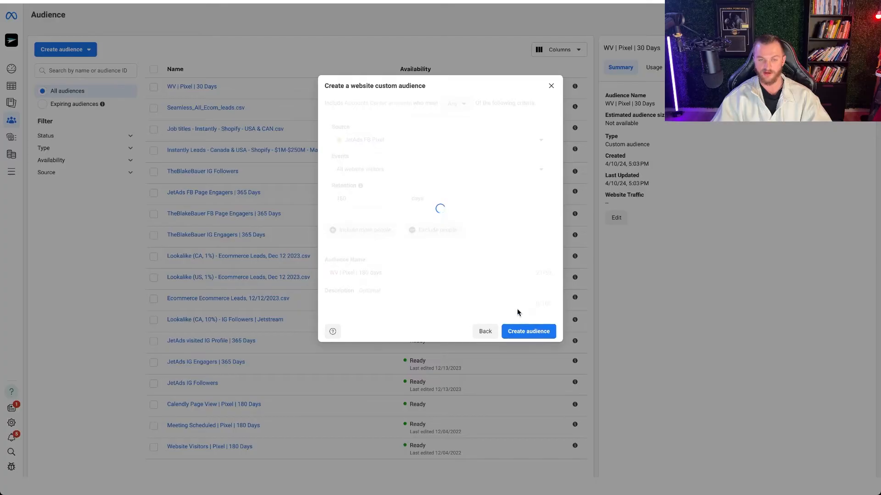
click(543, 299)
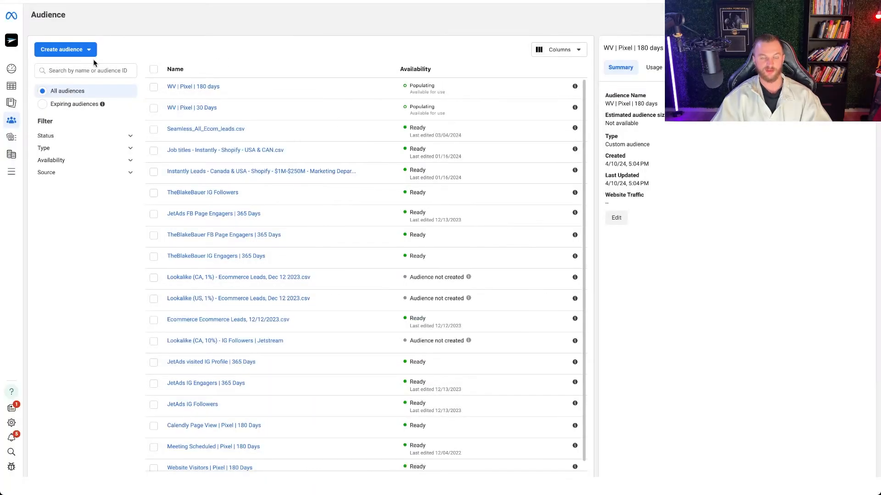
- Start a third custom audience using Website as its source
click(69, 49)
click(79, 71)
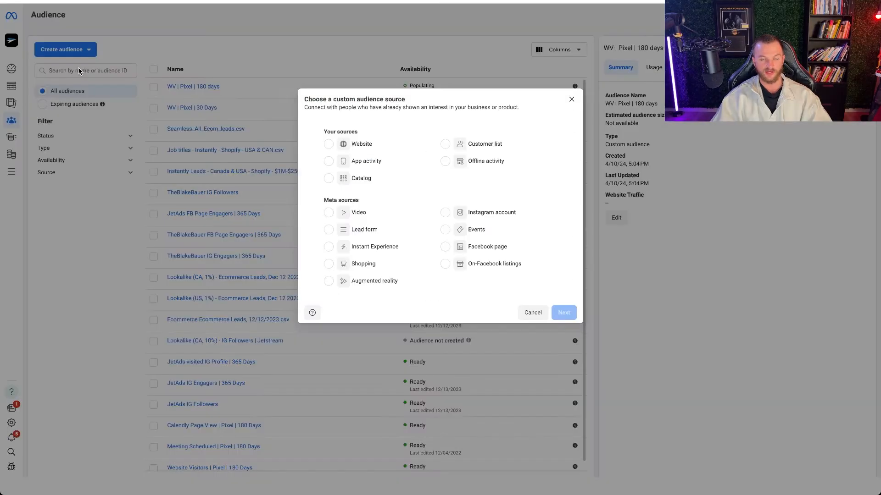
click(361, 144)
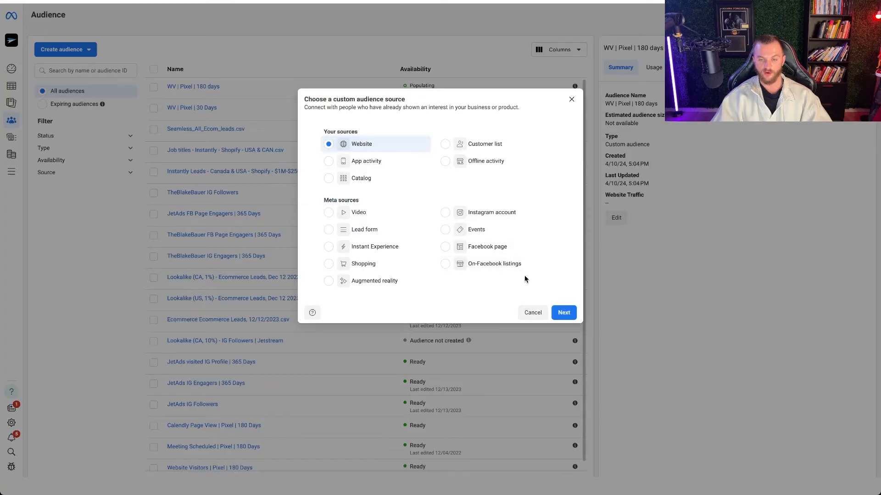
click(562, 312)
- Try "People who visited specific web pages" as the audience event and go to its URL value entry
click(388, 169)
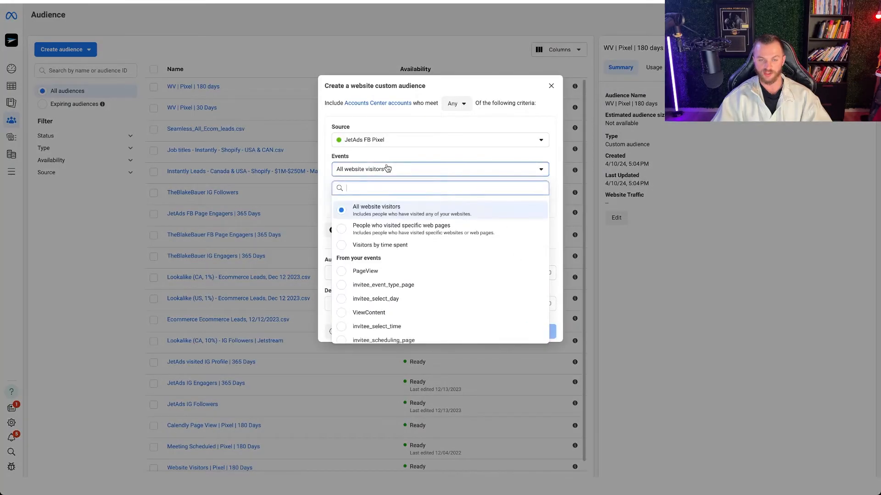
click(416, 232)
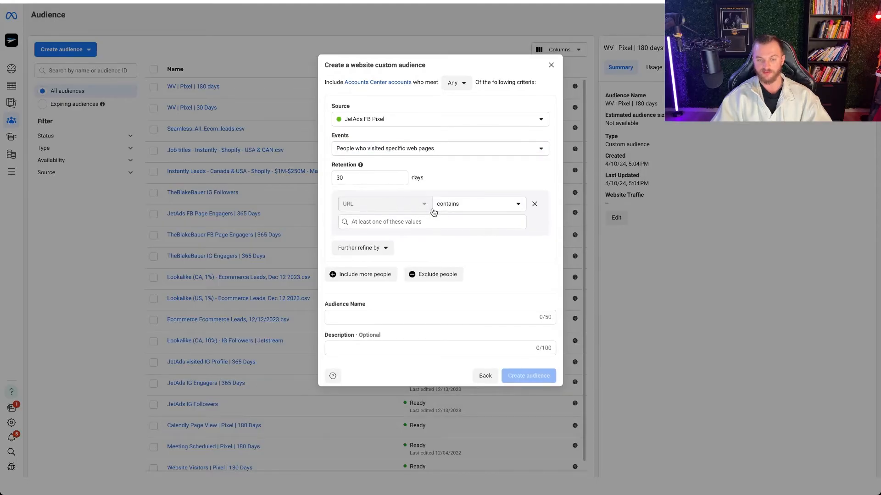
click(401, 224)
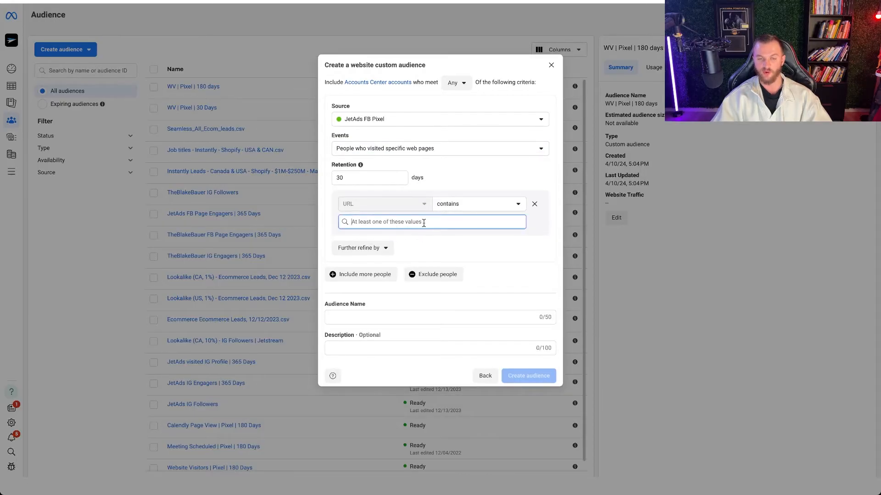
- Set the audience event to "Visitors by time spent"
click(405, 149)
click(404, 223)
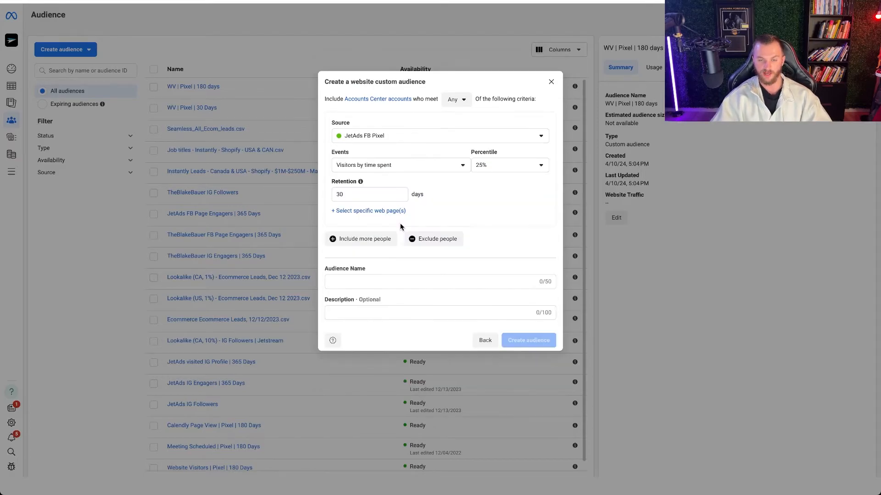
- Change the audience event to Schedule and set the retention to 180 days
click(421, 169)
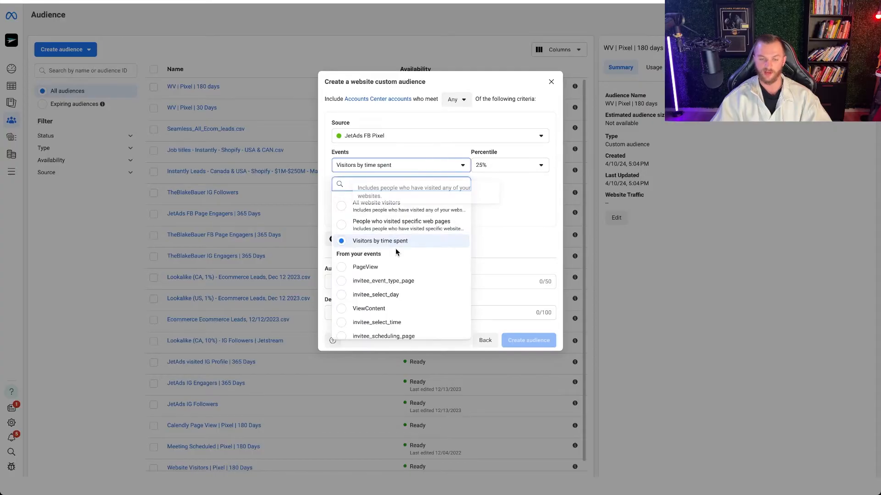
scroll(417, 254, down, 3)
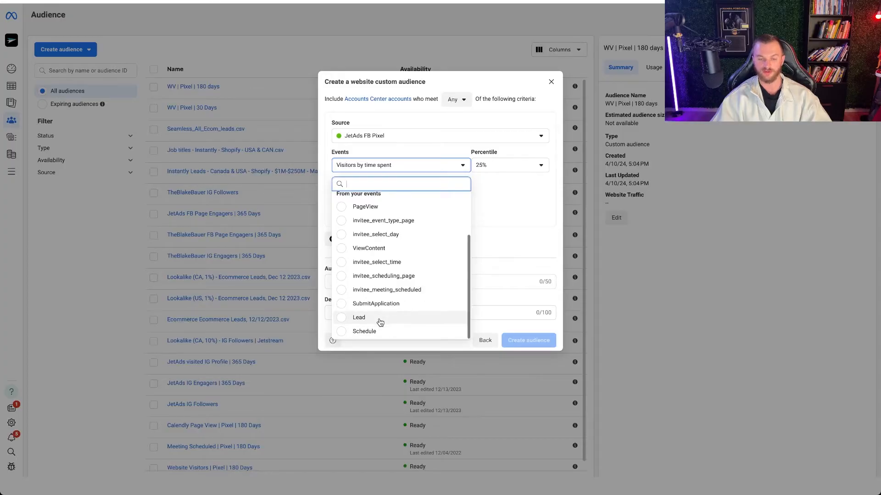
click(370, 333)
click(365, 193)
double_click(365, 193)
text(180)
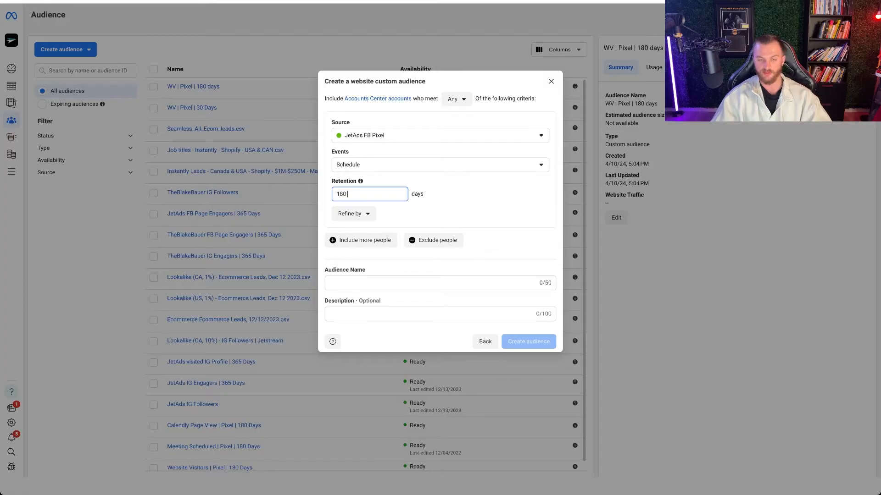
- Name the audience "Schedule | Pixel | 180 Days", create it and finish the dialog
click(351, 282)
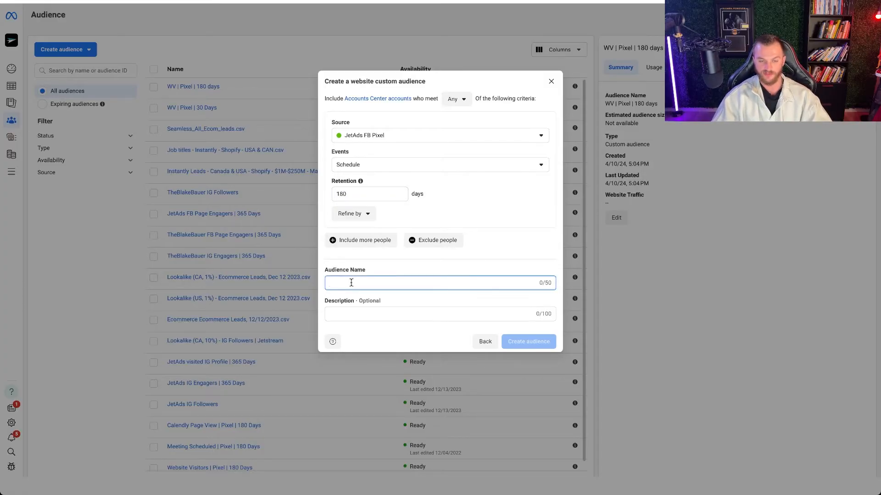
text(Schedule | Pixel | 180 Days)
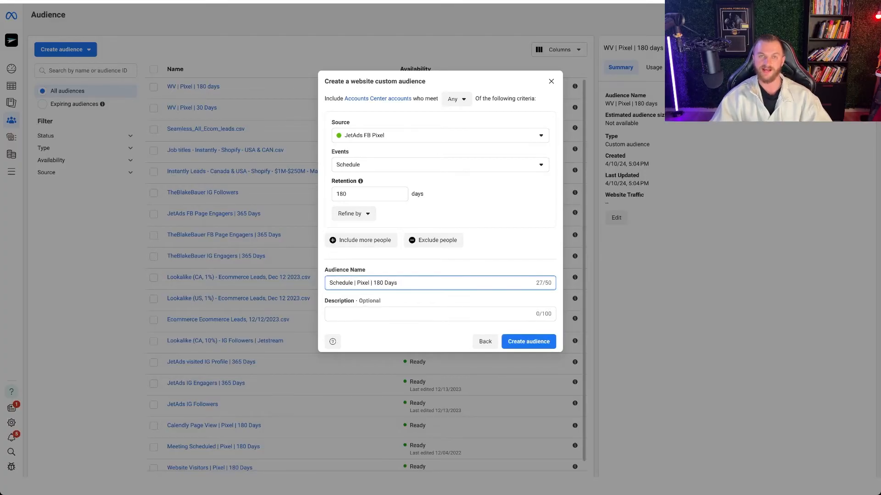
click(526, 340)
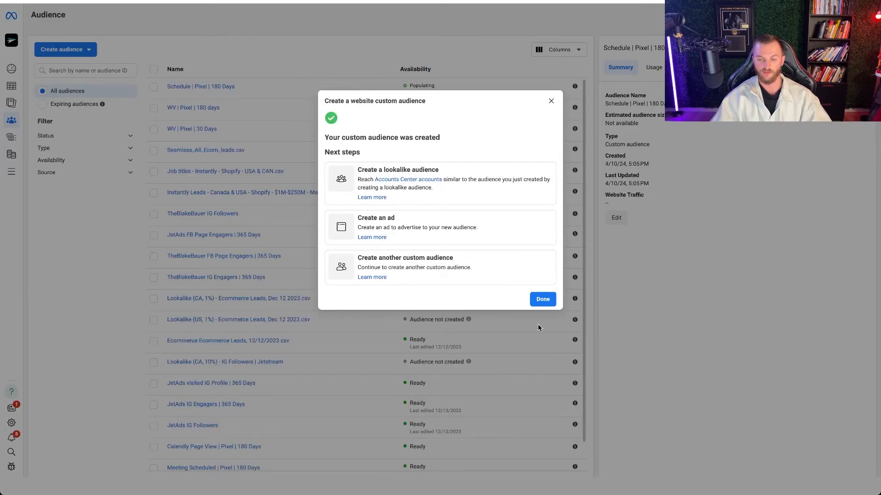
click(542, 299)
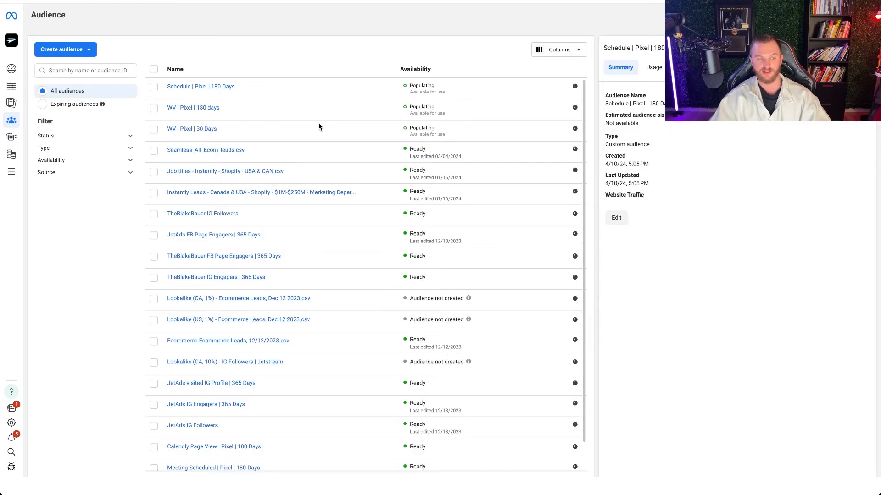
- Start a new custom audience using Instagram account as its source
click(65, 49)
click(79, 71)
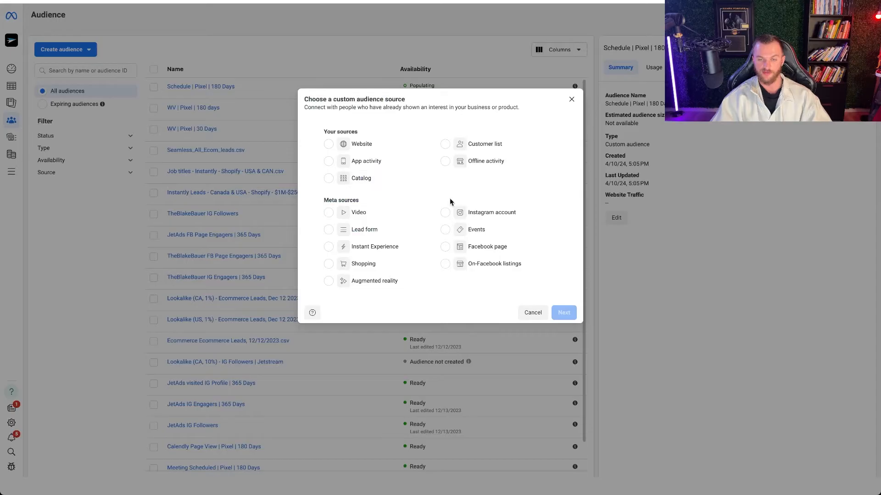
click(445, 213)
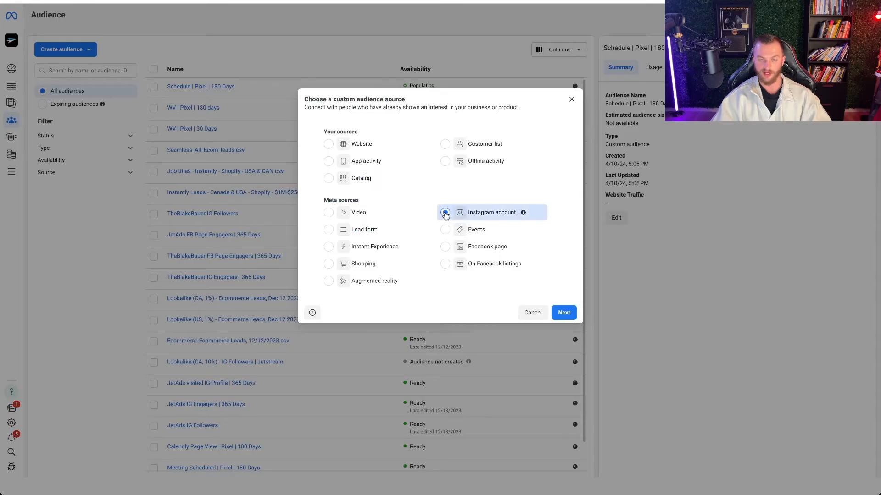
click(564, 313)
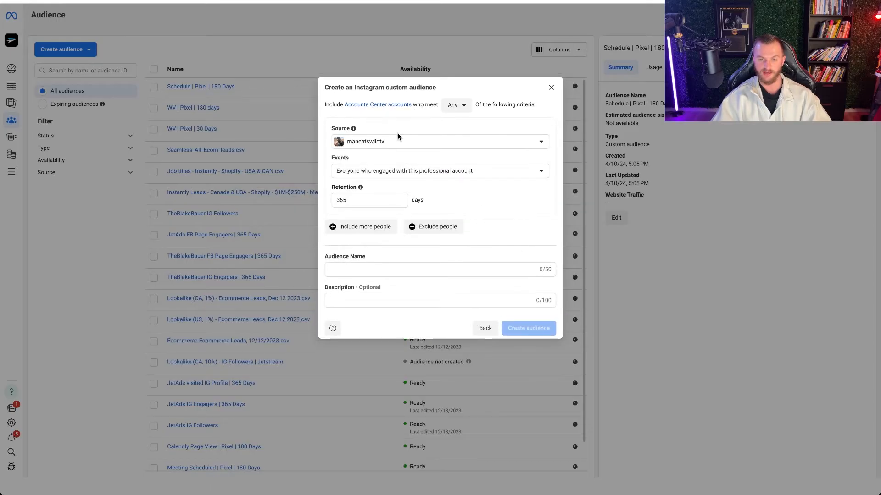
- Set the source account to tryjetads and the event to "Accounts Center accounts who started following this professional account"
click(400, 142)
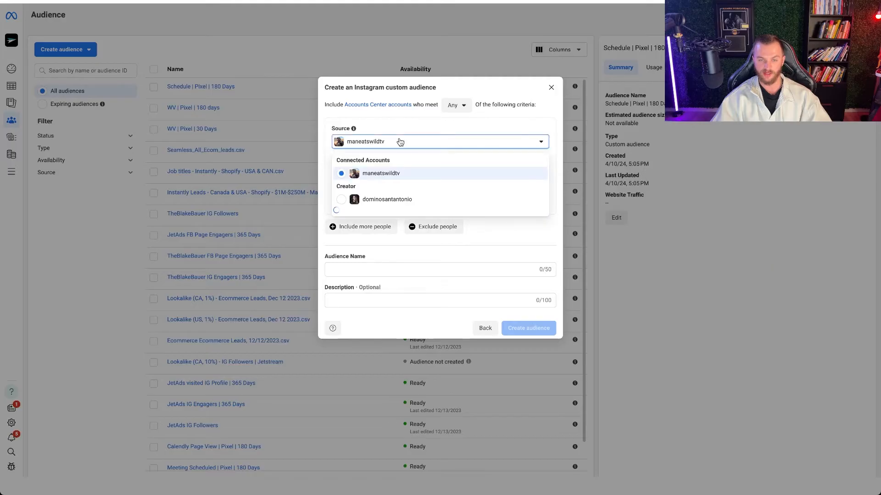
click(390, 199)
click(413, 174)
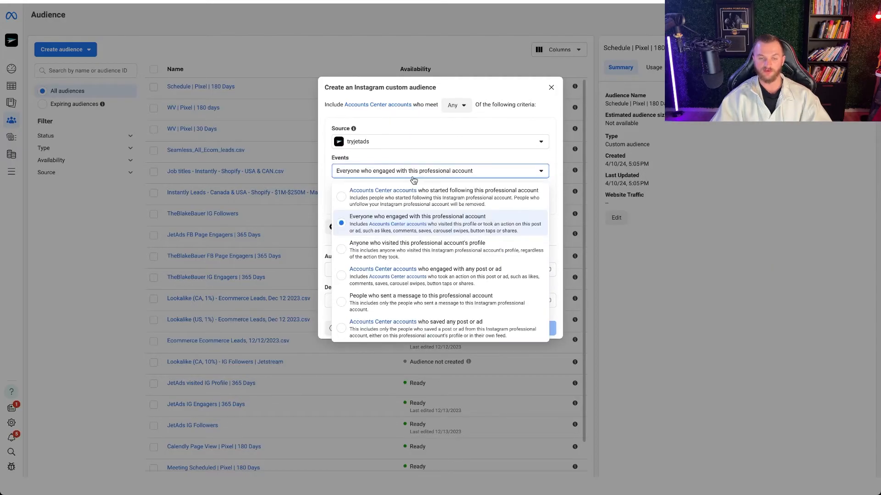
click(452, 202)
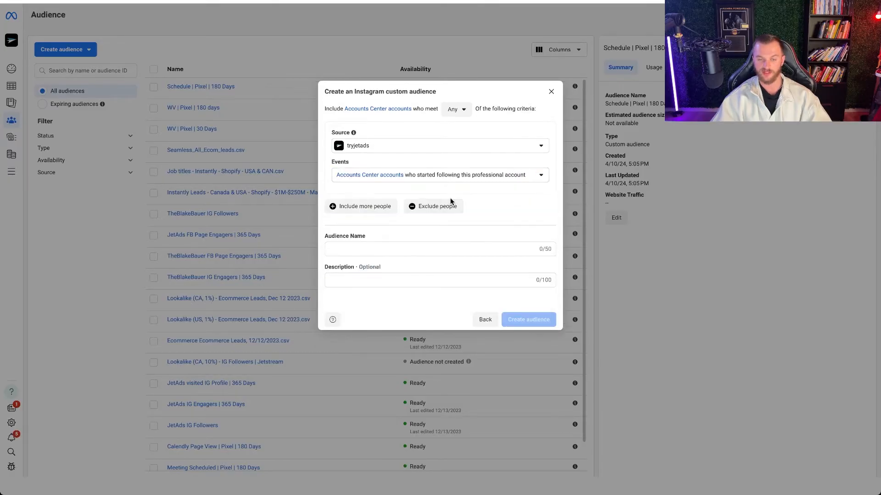
- Name the audience "IG Followers | JetAds", create it and finish the dialog
click(369, 250)
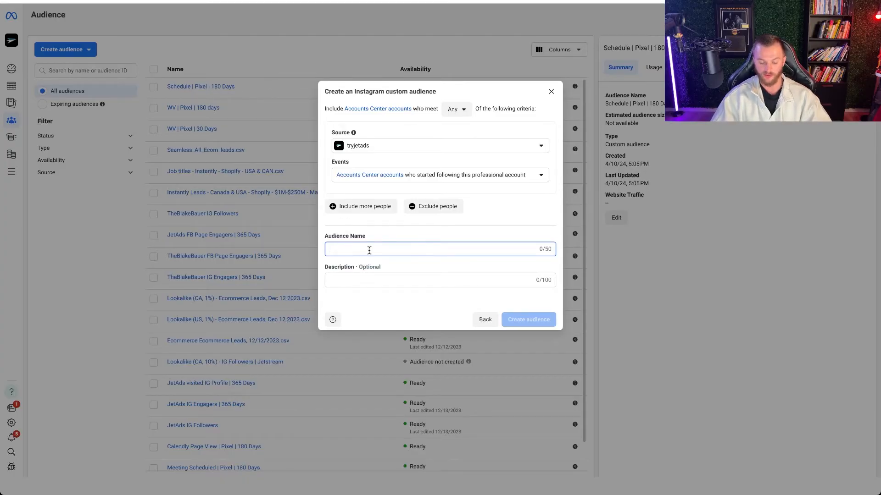
text(Foll)
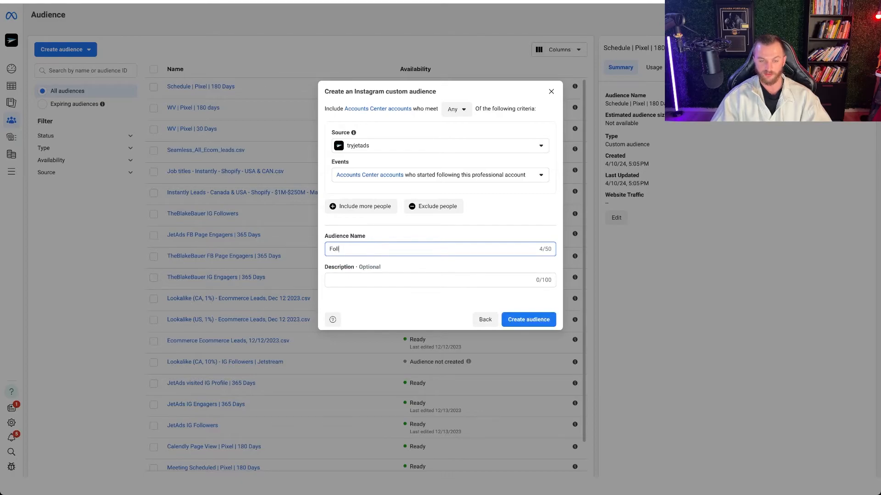
key(BackSpace)
key(BackSpace)
text(IG Followers | JetAds)
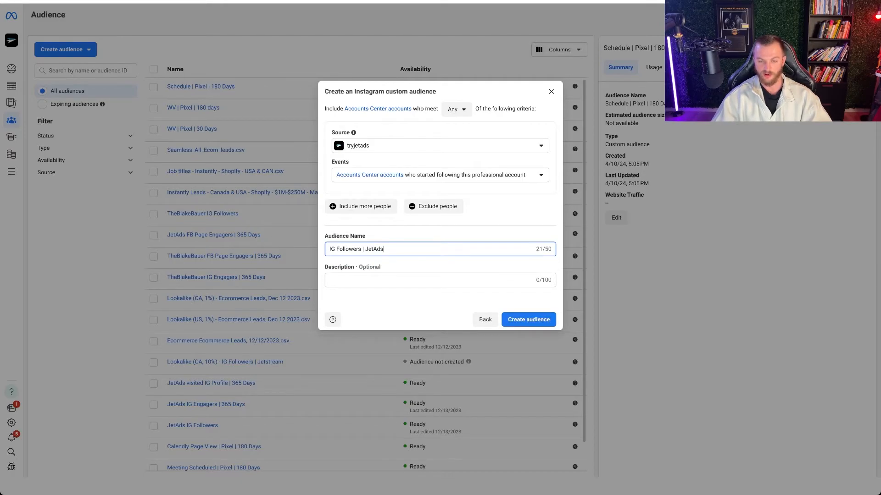
click(537, 321)
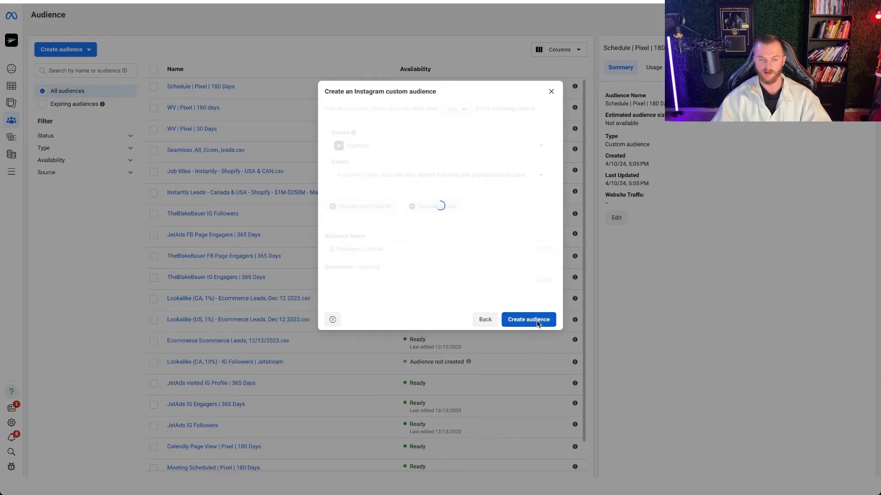
click(543, 299)
- Start another Instagram account custom audience with tryjetads as its source account
click(87, 49)
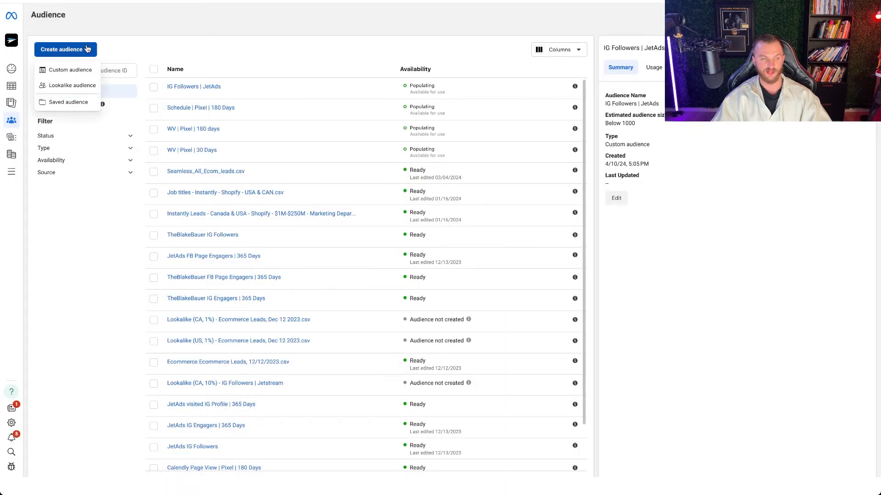
click(67, 70)
click(472, 213)
click(563, 312)
click(394, 142)
scroll(393, 209, down, 5)
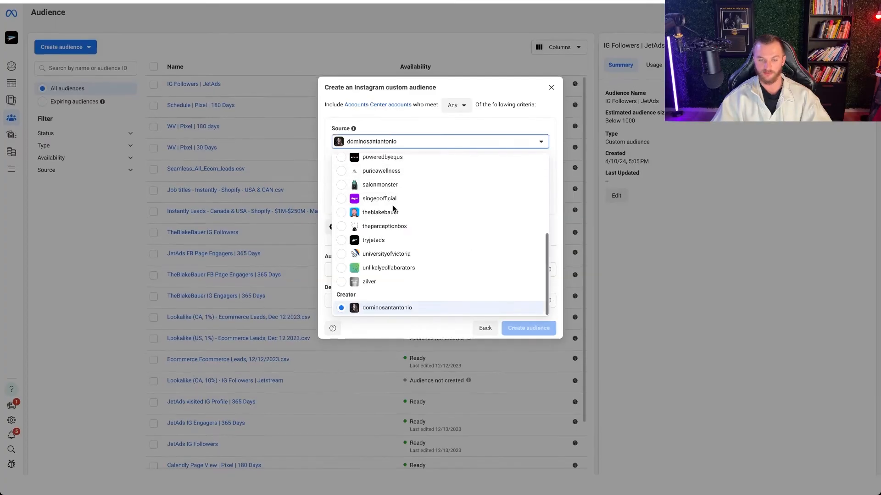
click(381, 240)
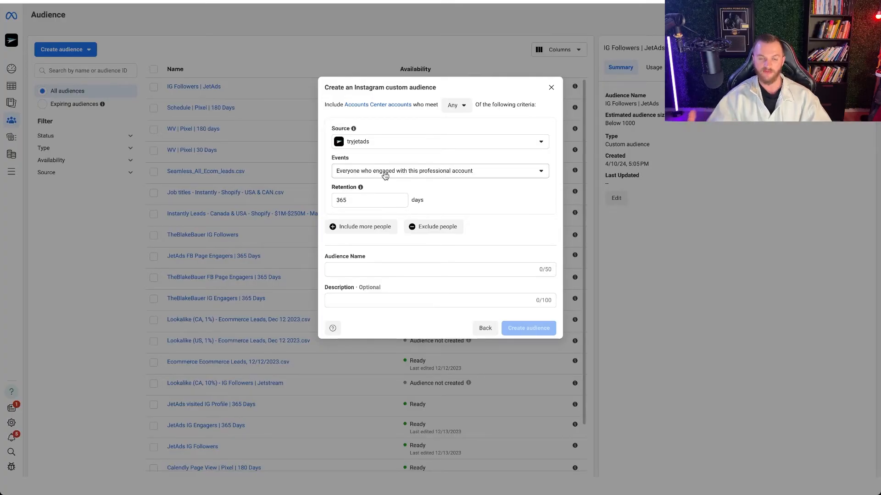
- Try a retention of 400 days and set it back to 365 days
drag(366, 201, 301, 199)
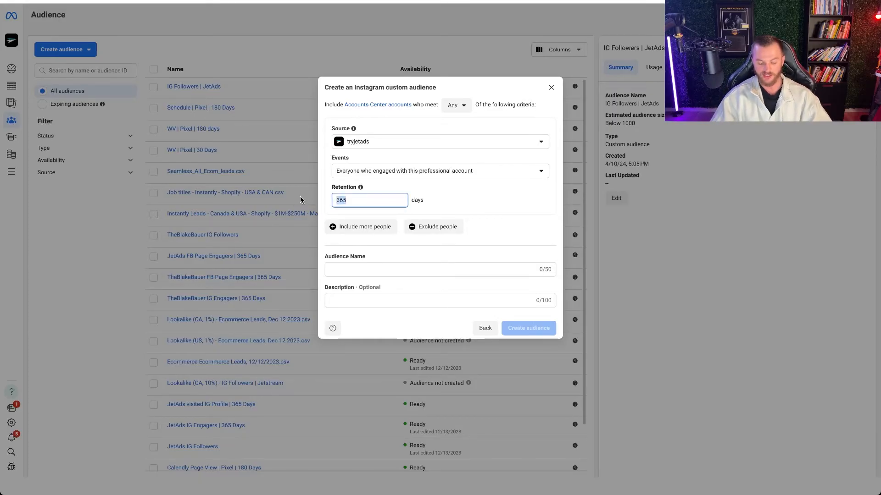
text(400)
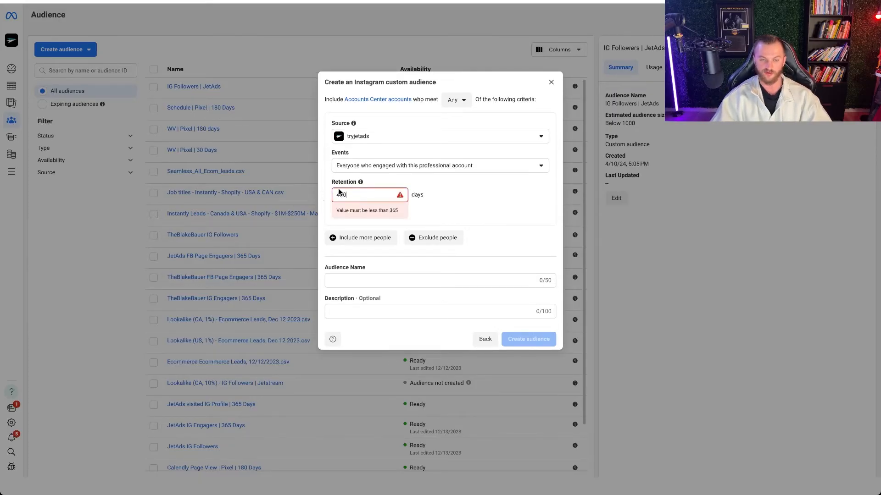
text(365)
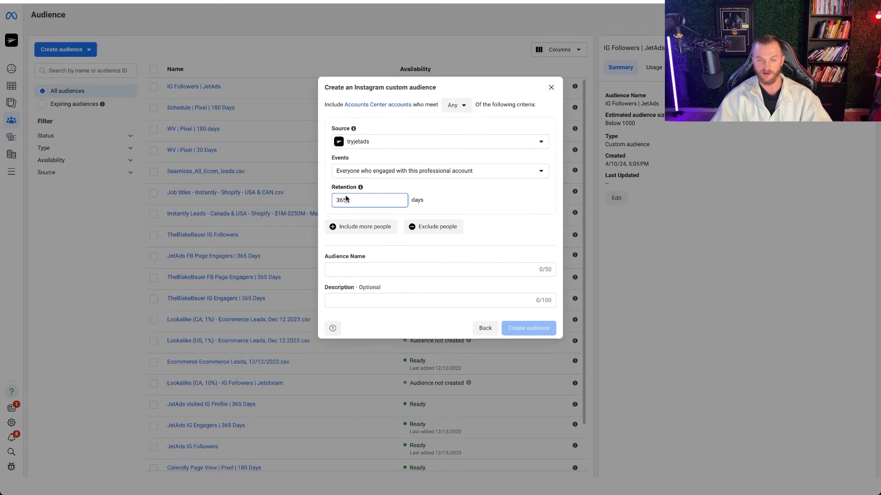
- Keep "Everyone who engaged with this professional account" as the event and create the audience under the name "IG Engagers | 365 | JetAds"
click(360, 270)
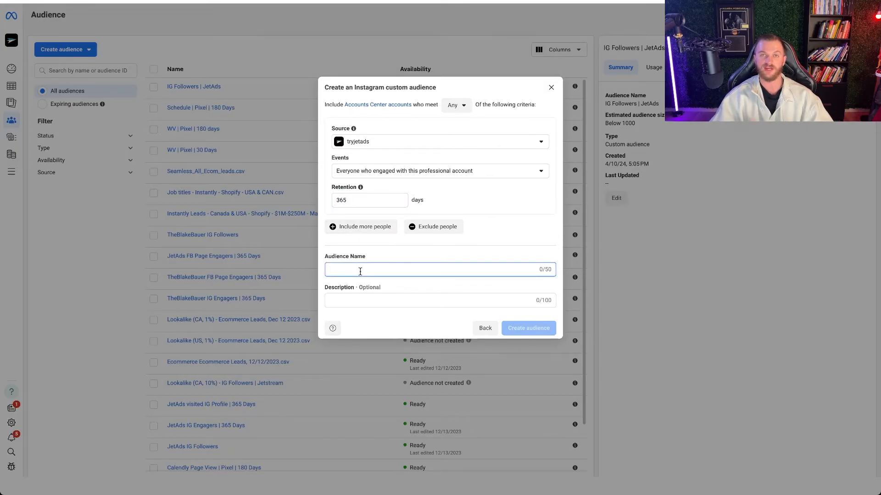
click(459, 172)
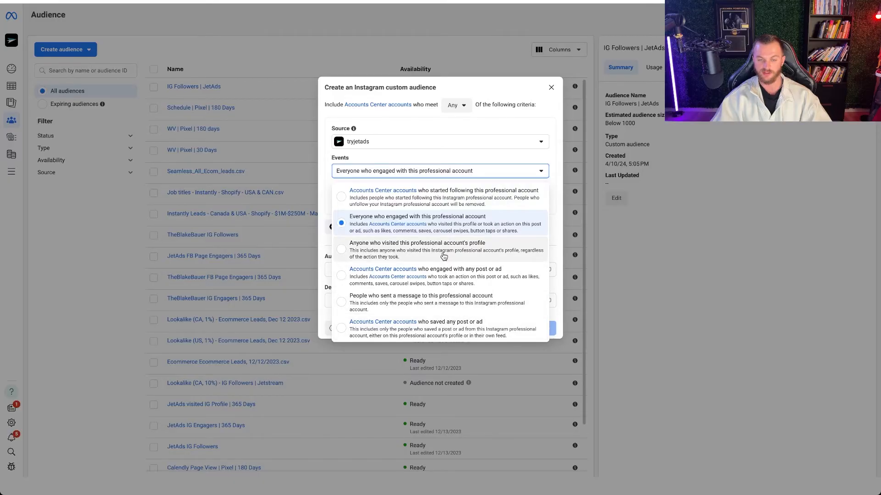
click(435, 229)
click(363, 269)
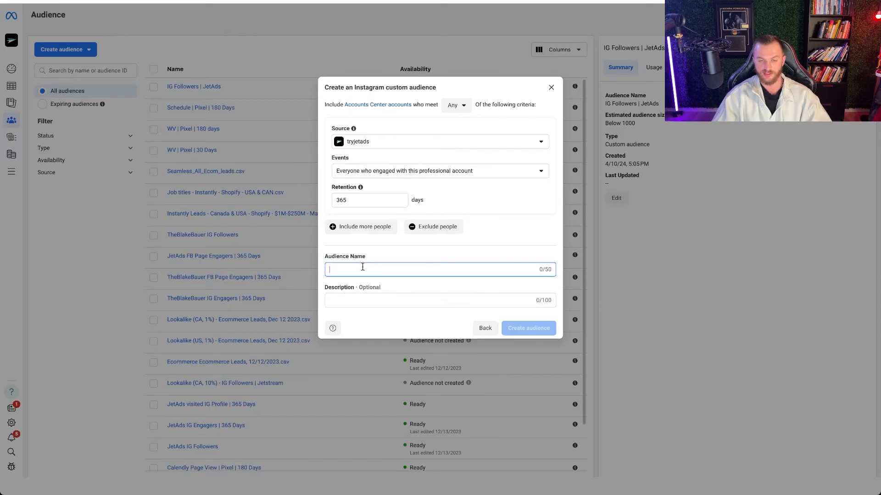
text(IG Engagers | 365 | JetAds)
key(Return)
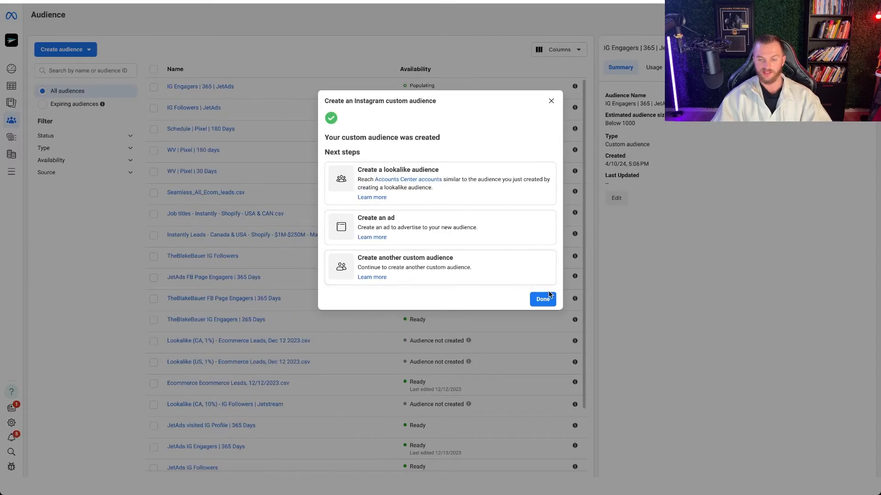
click(543, 299)
- Start a custom audience with Facebook page as its source and select JetAds as the page
click(64, 49)
click(71, 69)
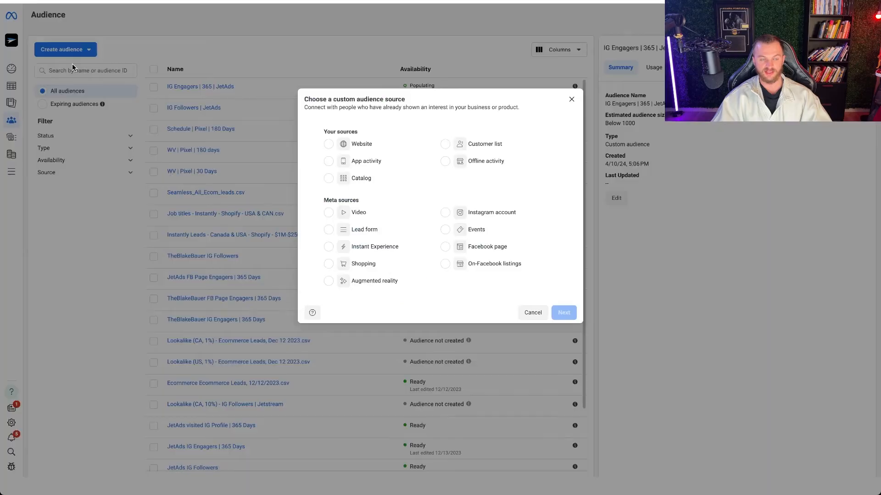
click(461, 249)
click(563, 313)
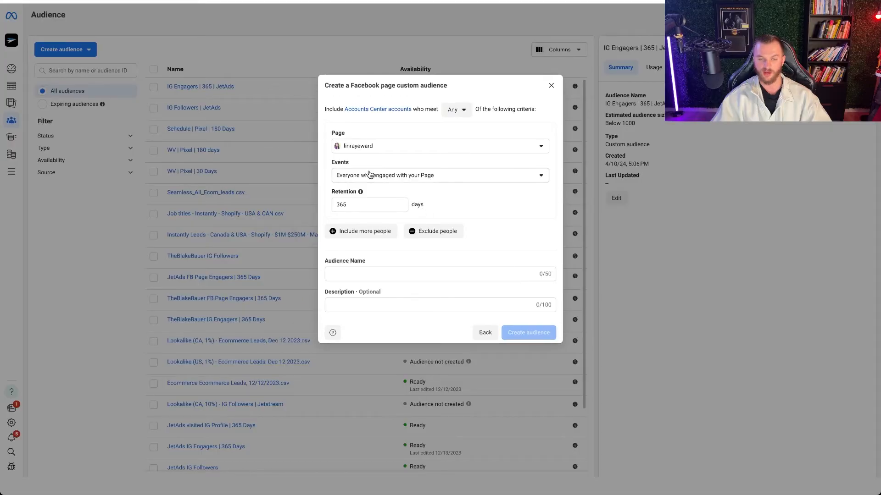
click(387, 148)
click(390, 220)
- Name the audience "FB Engagers | 365 Days", create it and finish the dialog
click(350, 271)
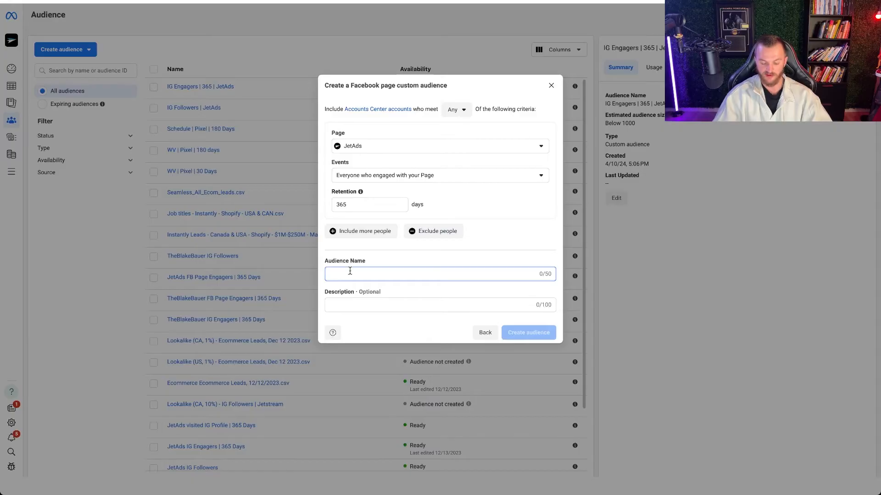
text(FB Engagers | 365 Day)
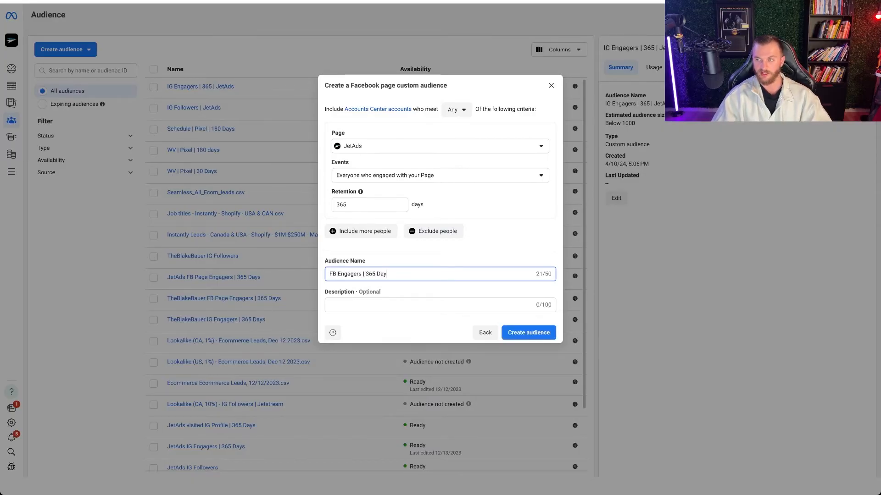
text(s)
key(Return)
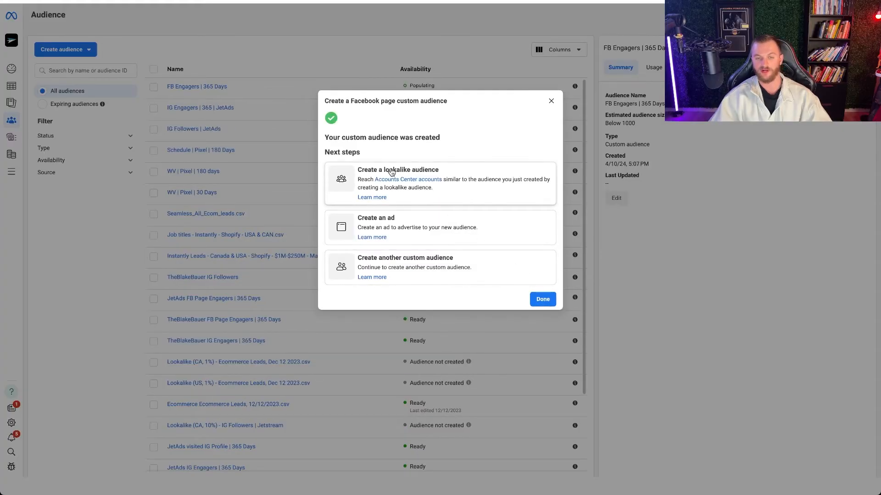
click(541, 299)
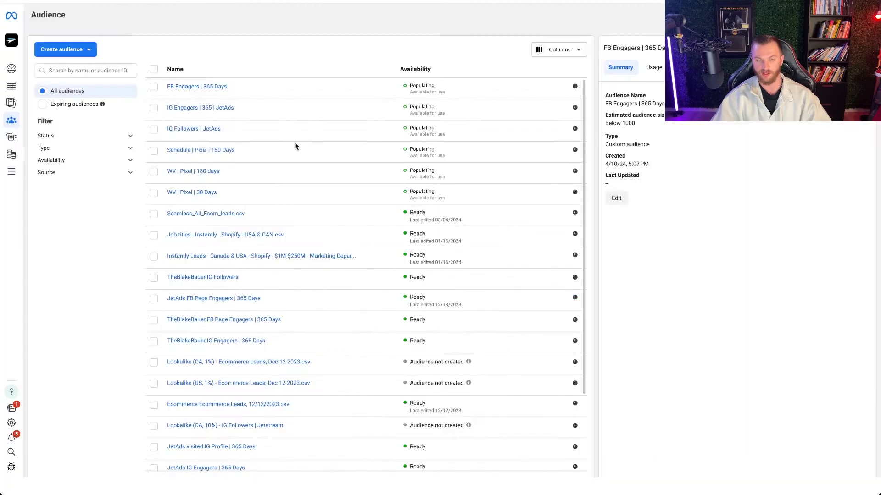
- Start a custom audience with Customer list as its source
click(61, 49)
click(68, 69)
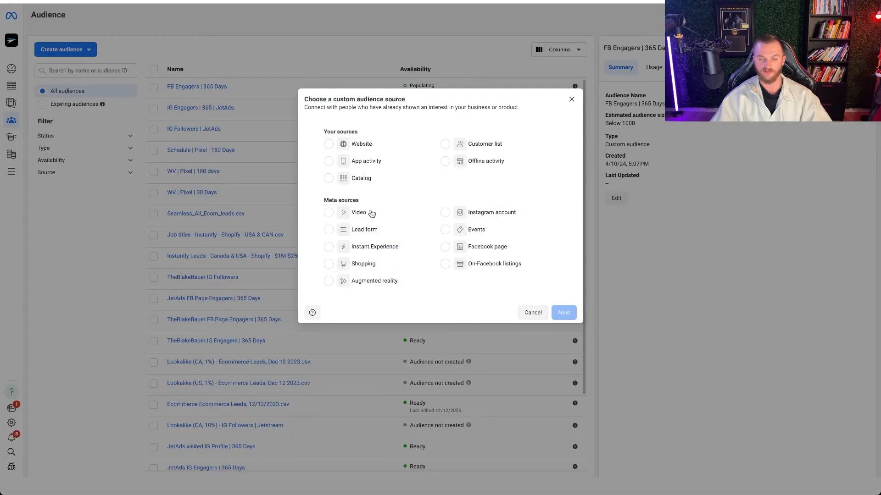
click(462, 147)
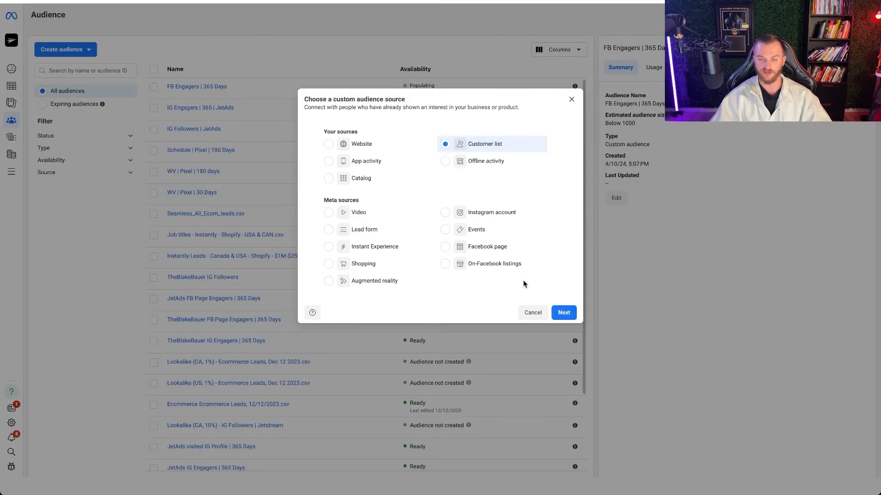
click(564, 311)
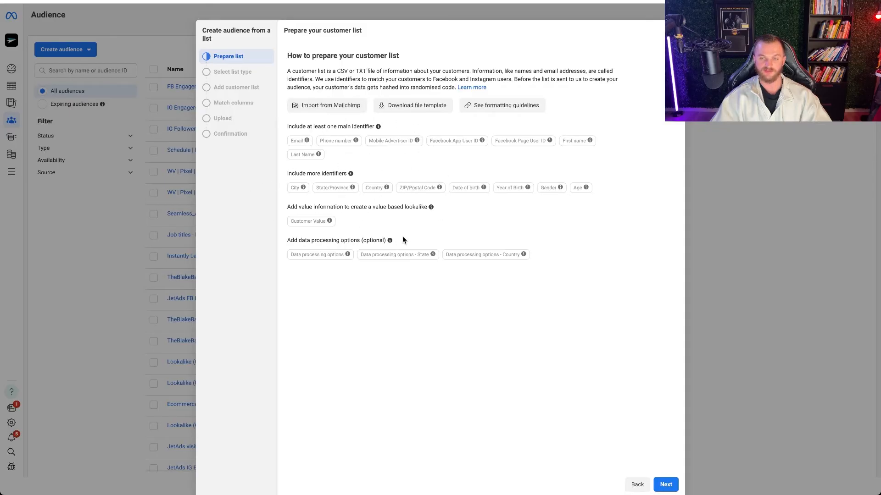
- Keep "No" for customer value and upload "Shopify Leads - Facebook Pixel.csv" under the audience name "Shopify Leads - Facebook Pixel - Listkit.csv"
click(666, 484)
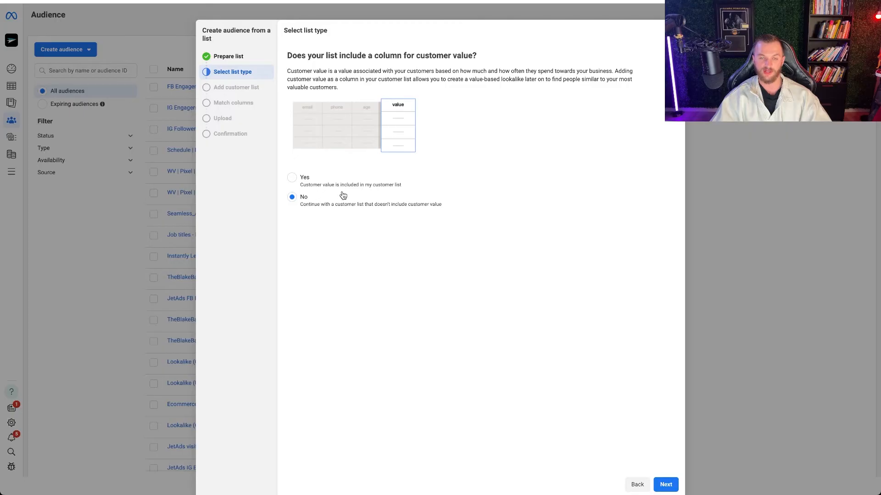
click(666, 483)
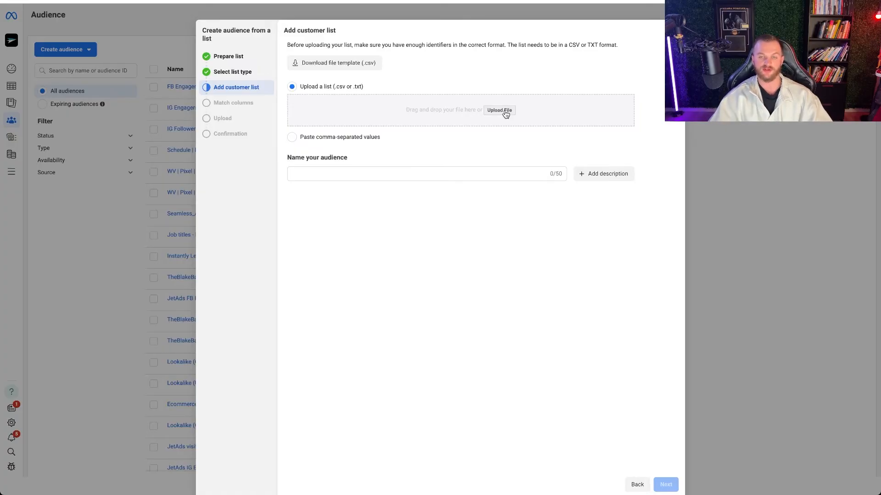
click(500, 110)
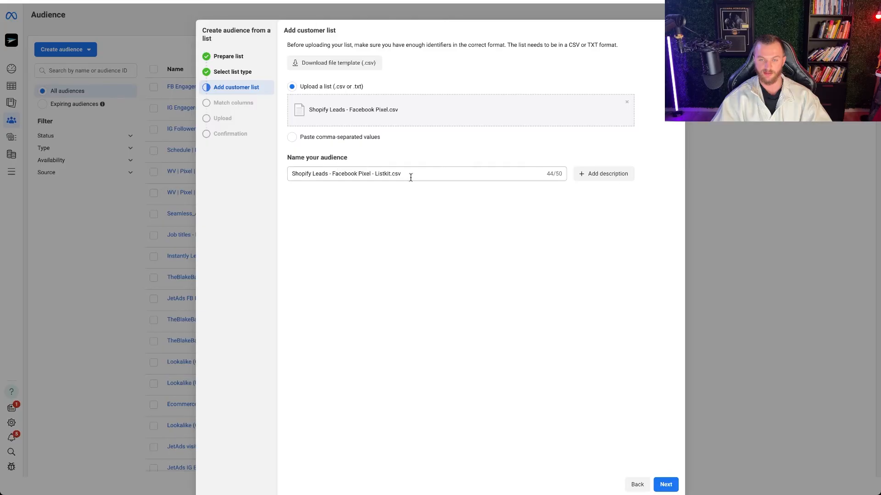
click(665, 485)
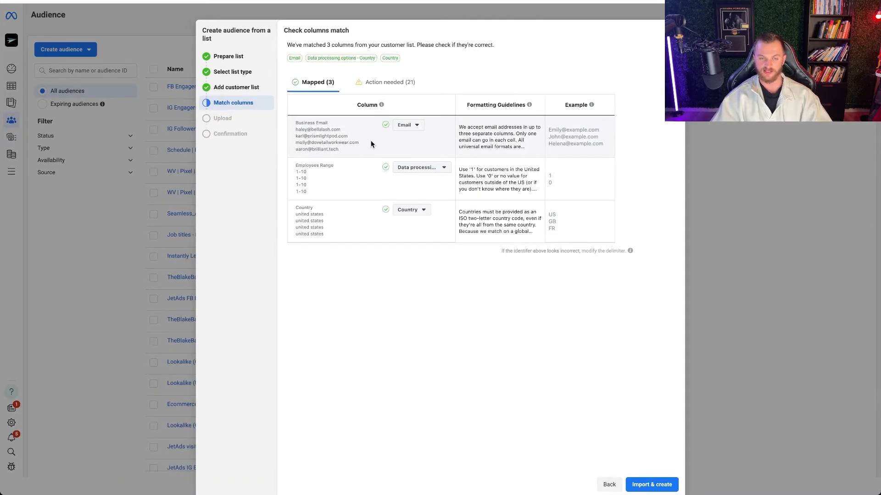
- Set the Employees Range column to "Do not upload" and map the First Name and Last Name columns to their matching identifiers
click(415, 167)
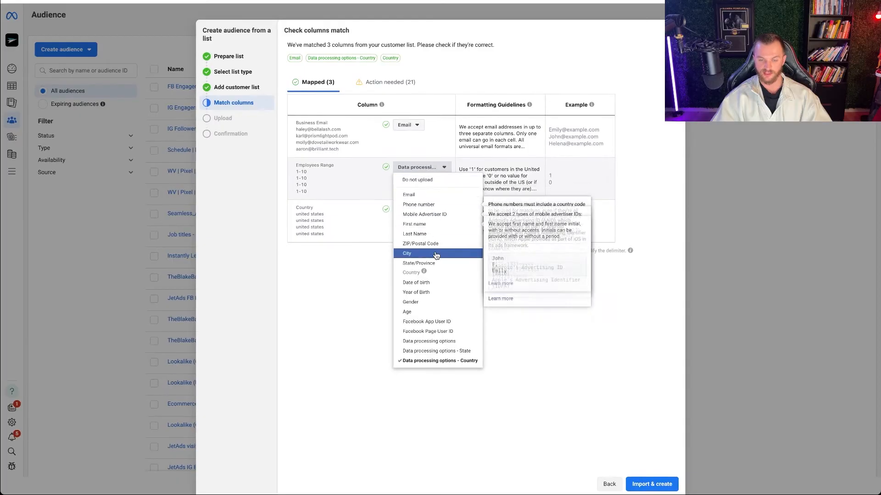
click(417, 180)
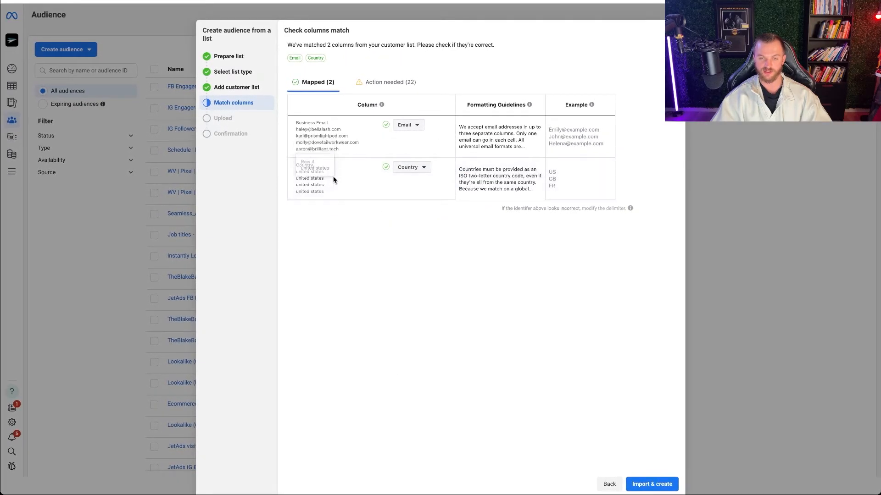
click(394, 83)
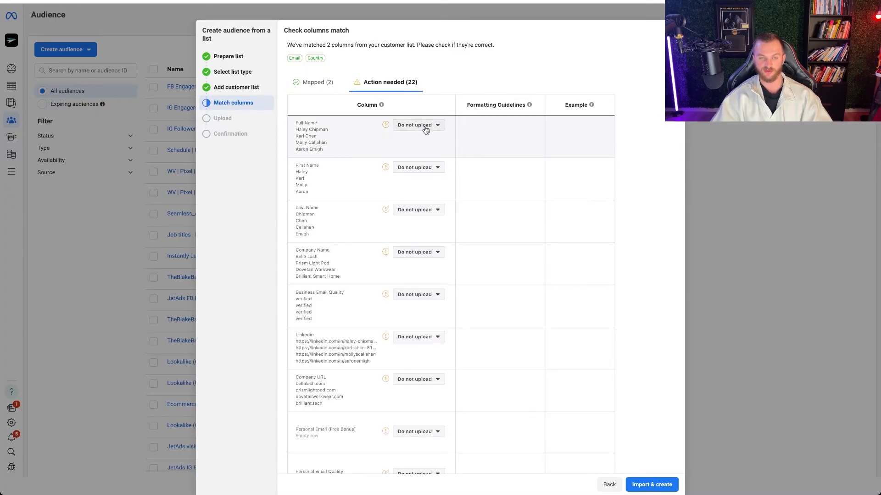
click(415, 167)
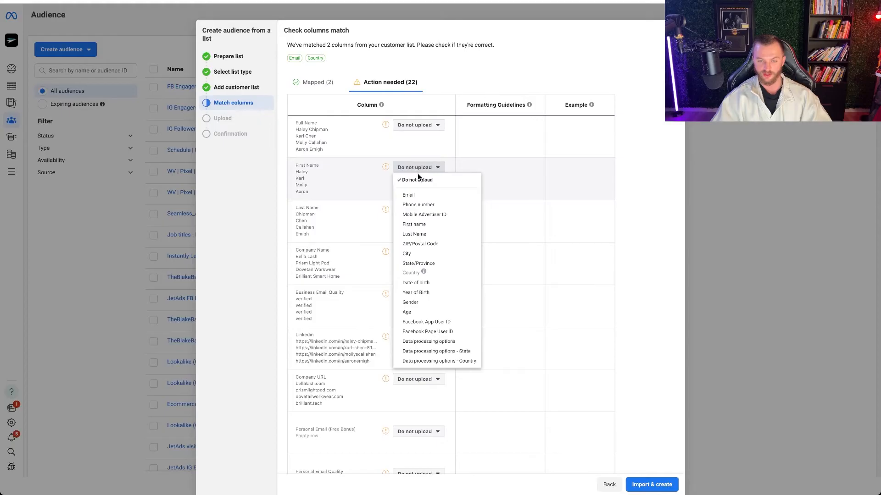
click(416, 225)
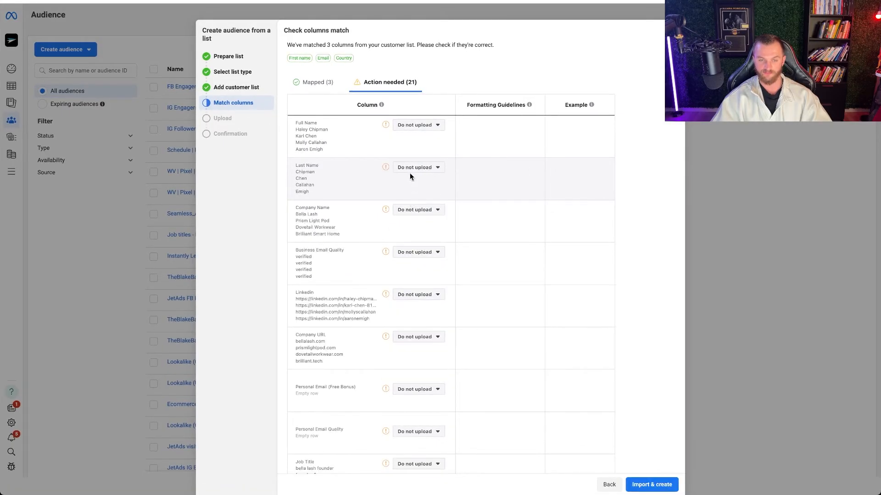
click(413, 169)
click(419, 226)
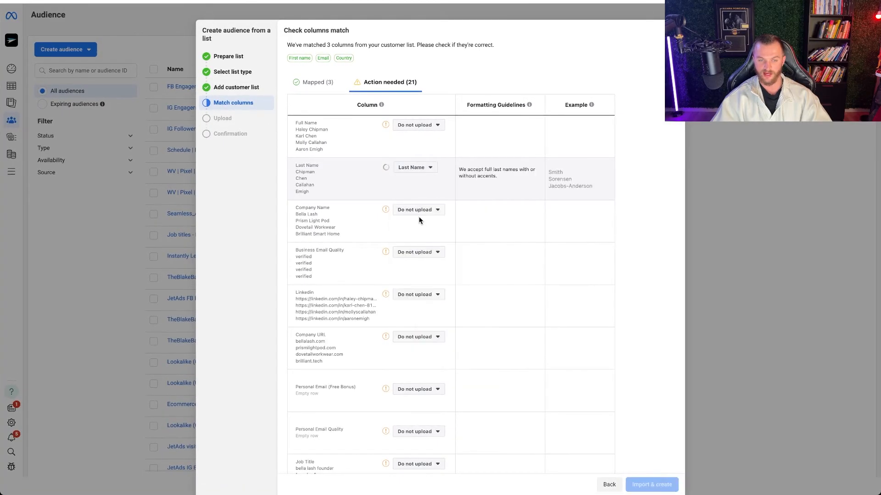
- Check the identifier options for Company Name and Job Title, and map the City column to the City identifier
click(417, 167)
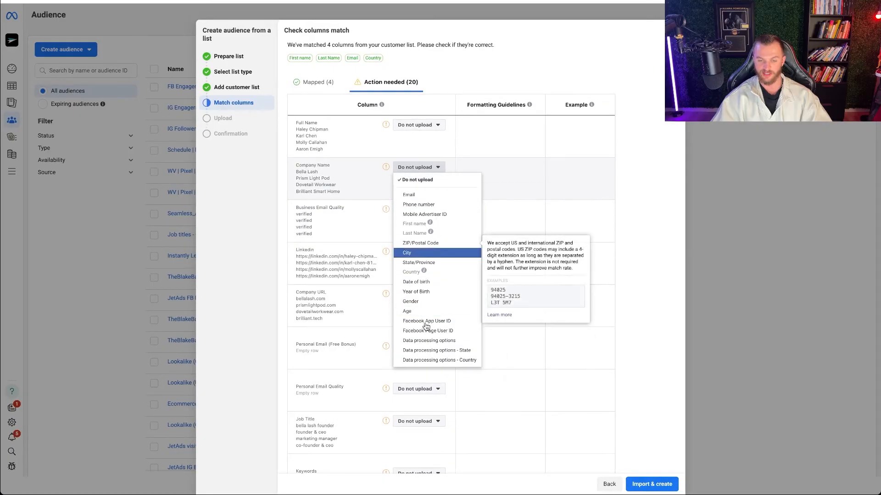
click(346, 233)
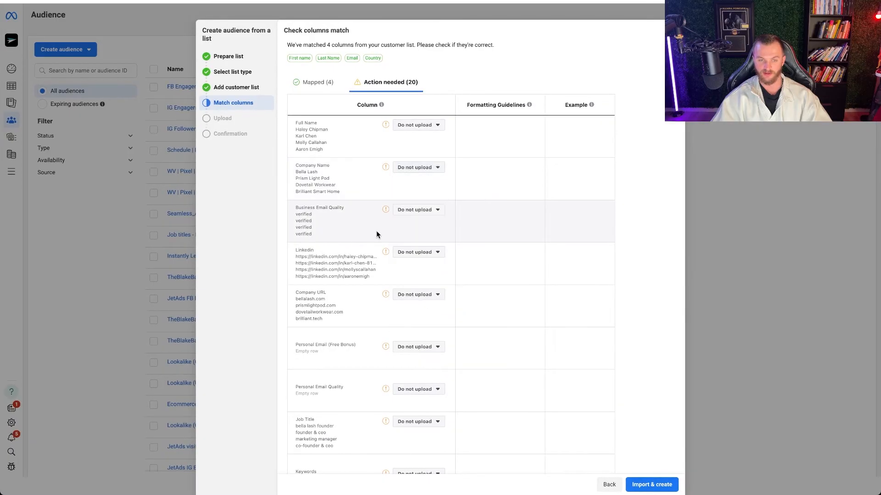
scroll(376, 231, down, 1)
scroll(376, 234, down, 4)
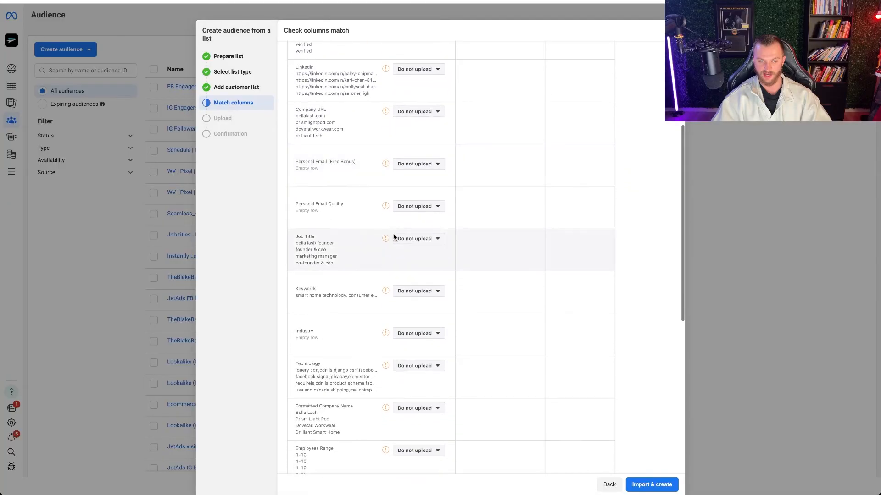
click(405, 240)
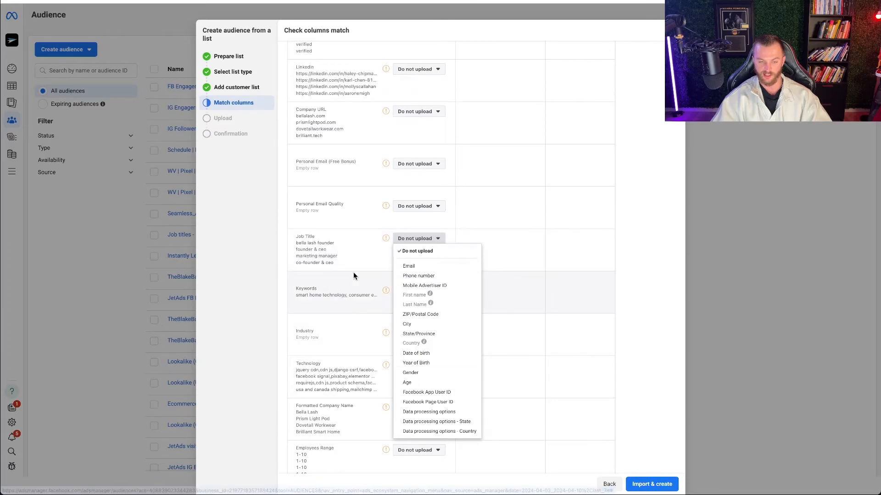
scroll(354, 272, down, 4)
click(415, 374)
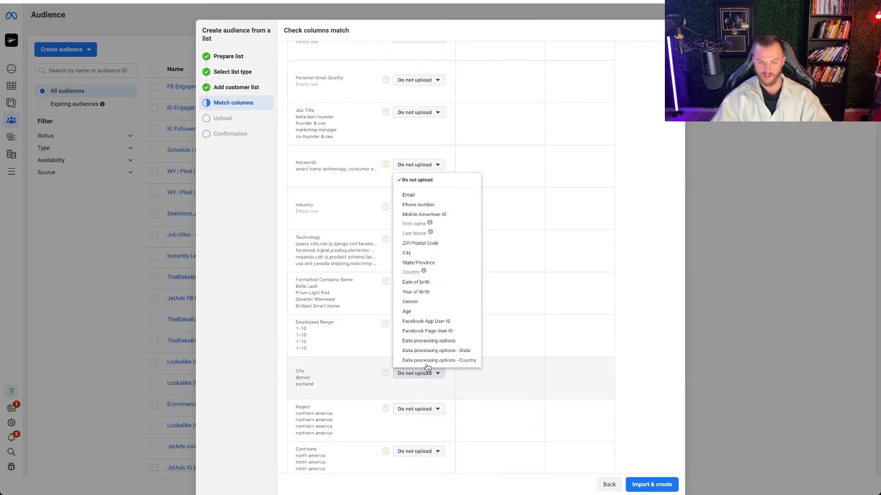
click(415, 252)
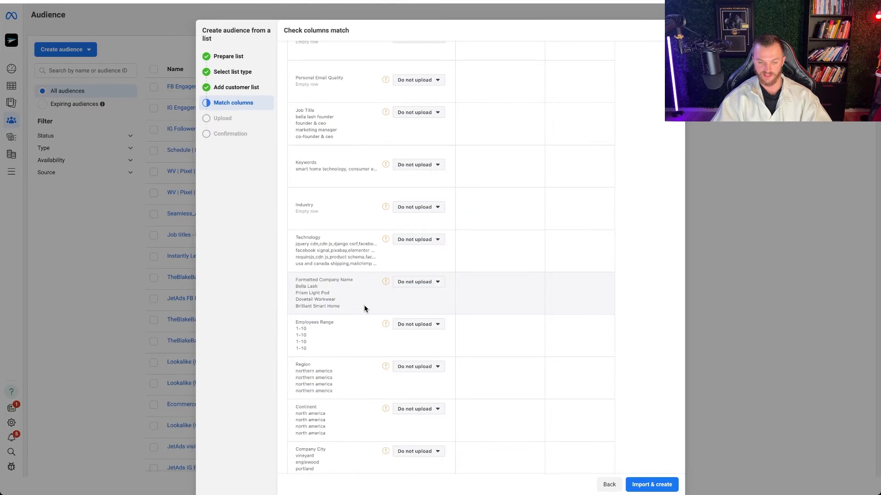
- Examine the remaining unmapped columns, including the identifier options for Full Name and Company Name, for anything else worth mapping
scroll(364, 309, down, 3)
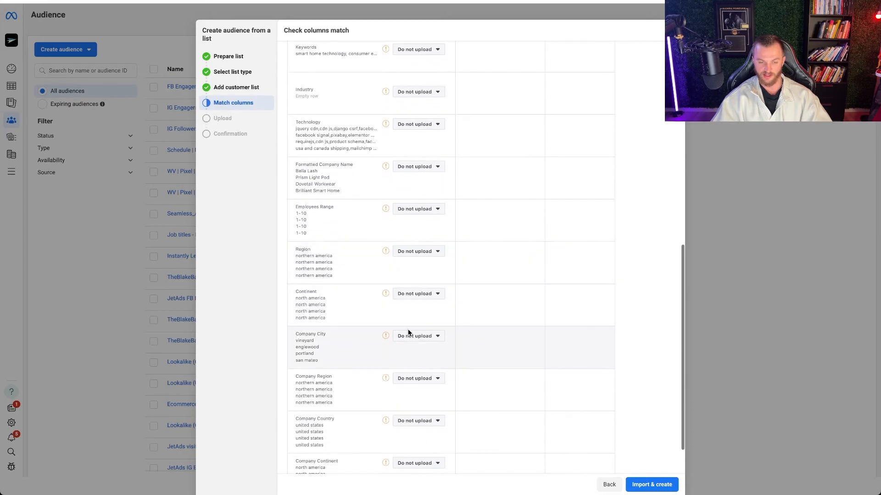
scroll(390, 336, down, 2)
scroll(380, 365, up, 3)
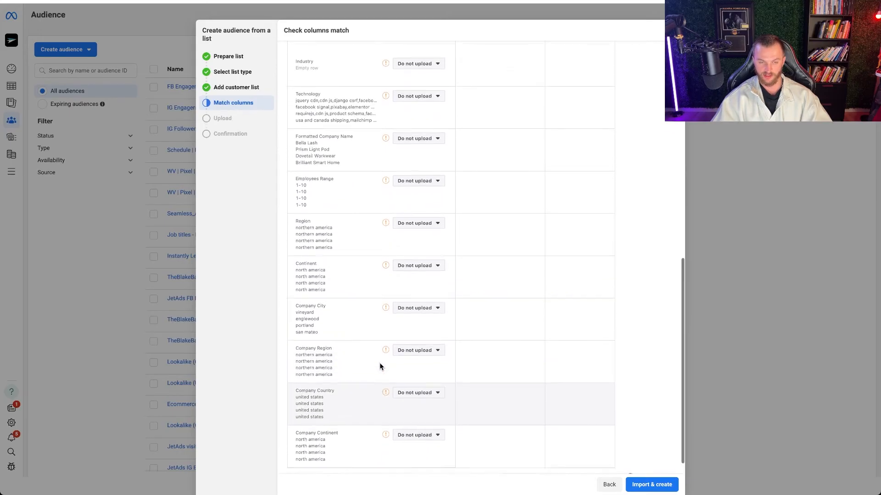
scroll(381, 362, up, 8)
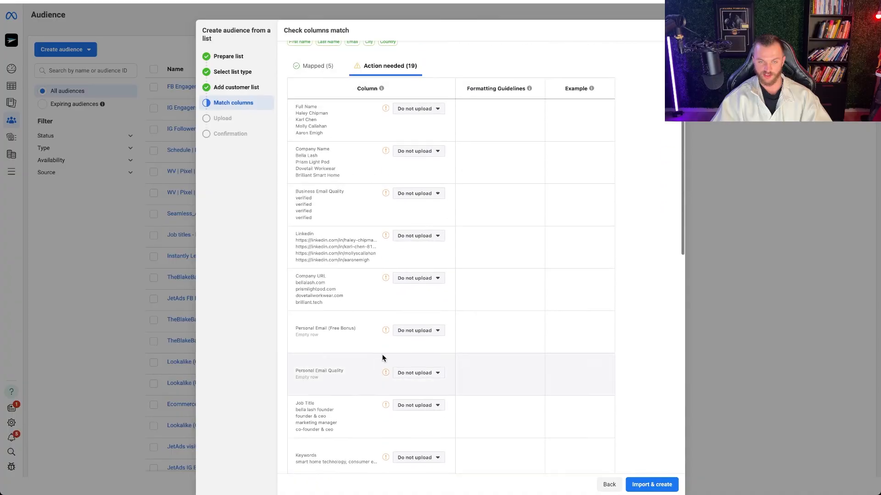
click(419, 111)
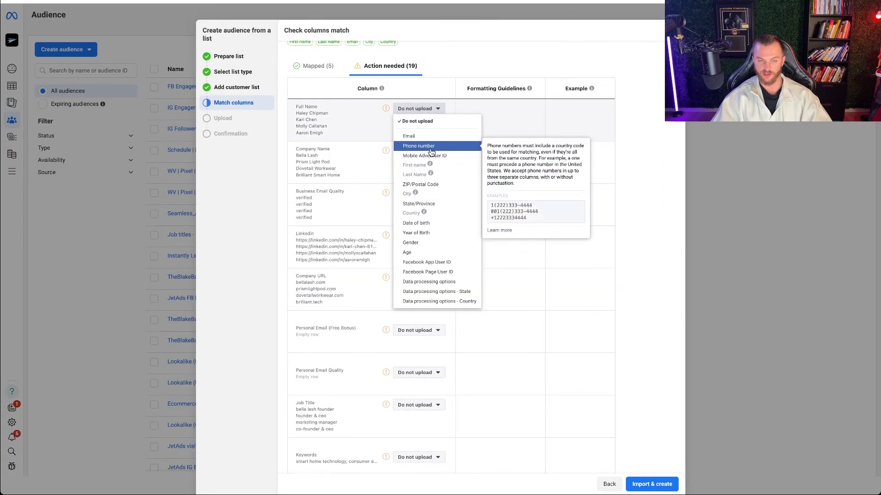
click(352, 322)
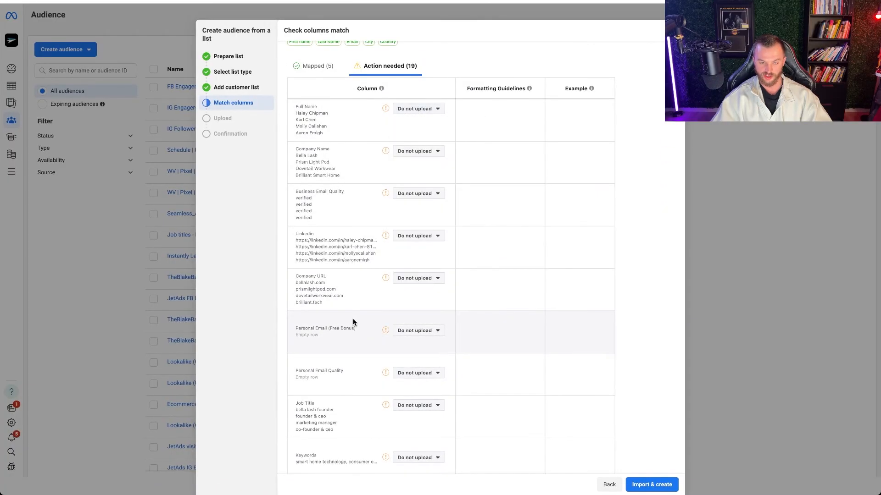
scroll(364, 309, down, 2)
scroll(363, 310, down, 5)
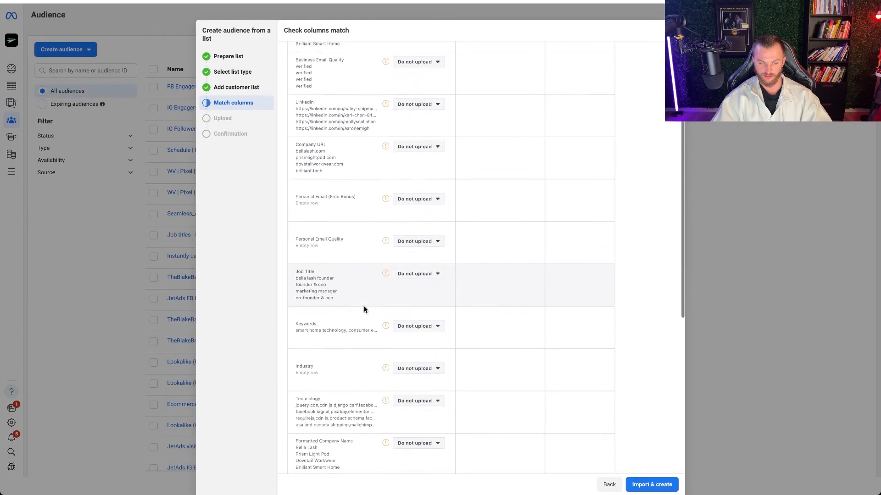
scroll(364, 309, up, 5)
scroll(364, 310, up, 2)
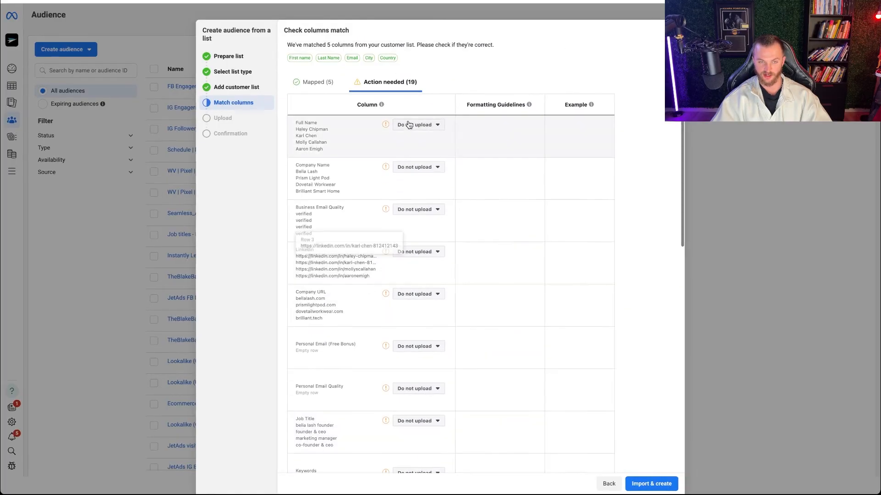
click(423, 168)
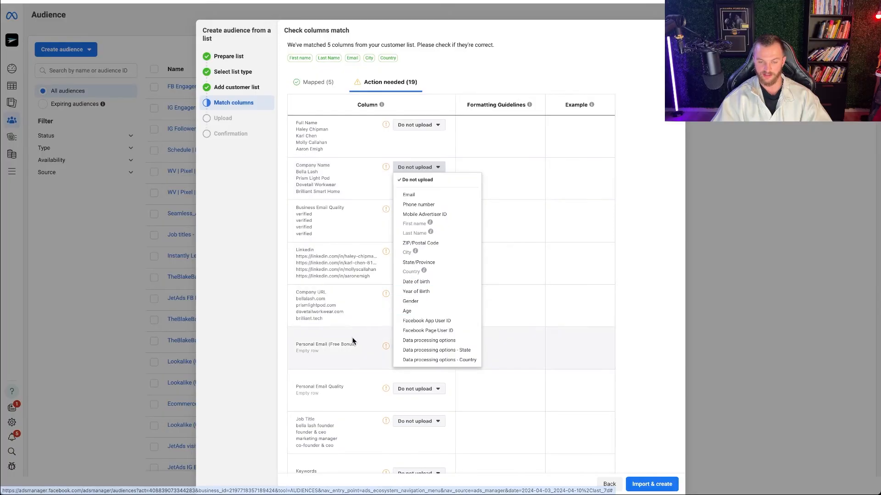
click(345, 347)
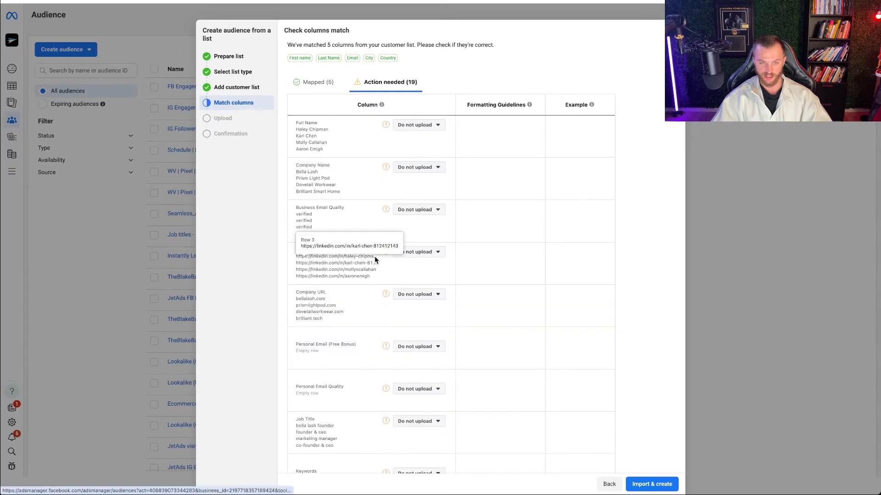
scroll(373, 298, down, 6)
scroll(372, 330, down, 5)
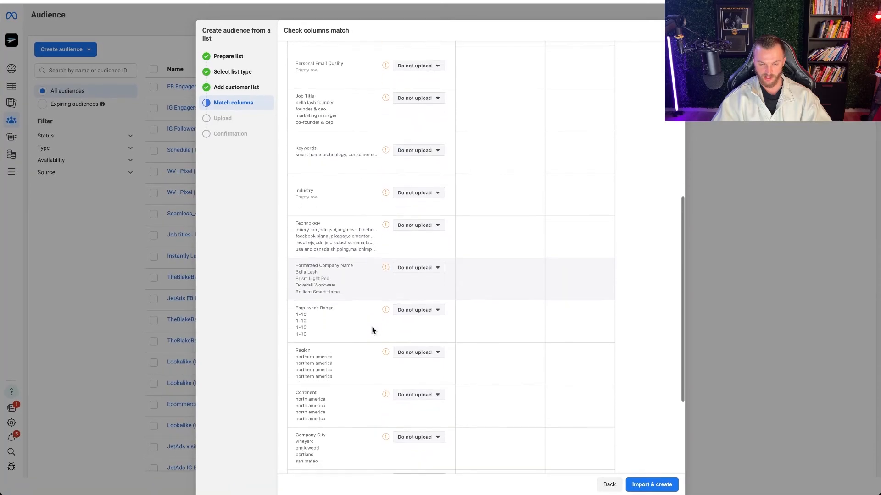
scroll(373, 331, up, 11)
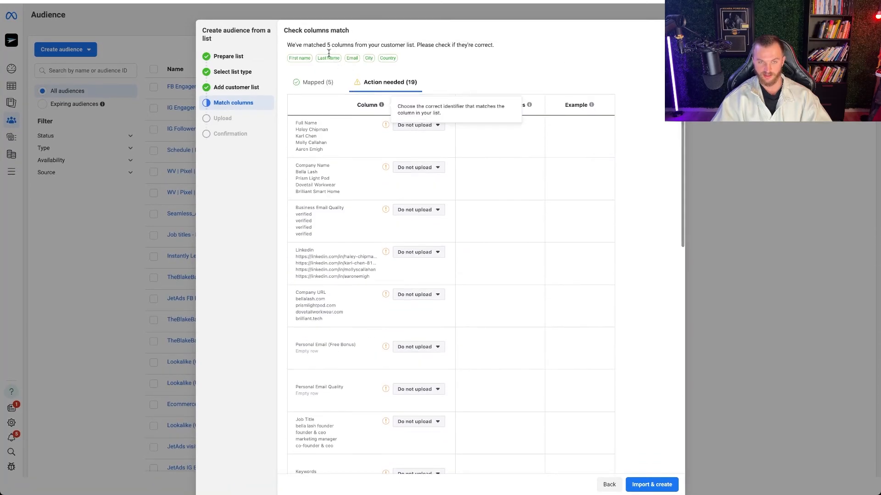
- Review the mapped columns, import the customer list to create the audience, and check the upload confirmation
click(316, 82)
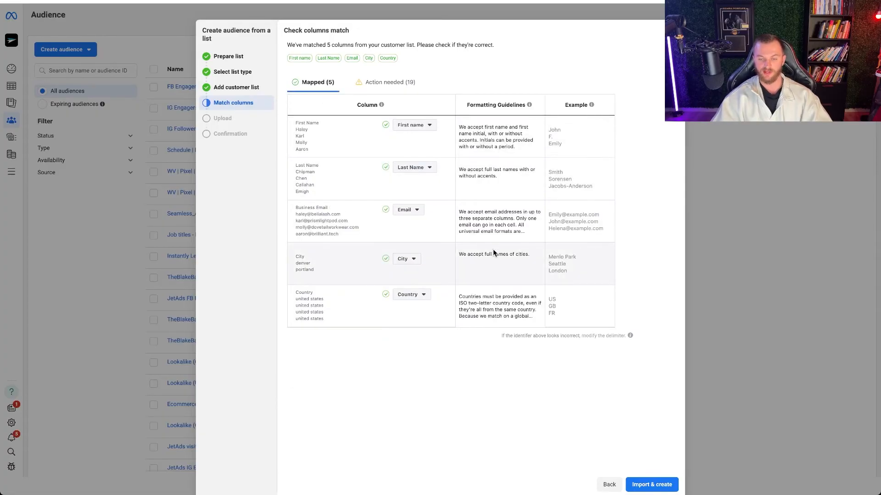
click(654, 490)
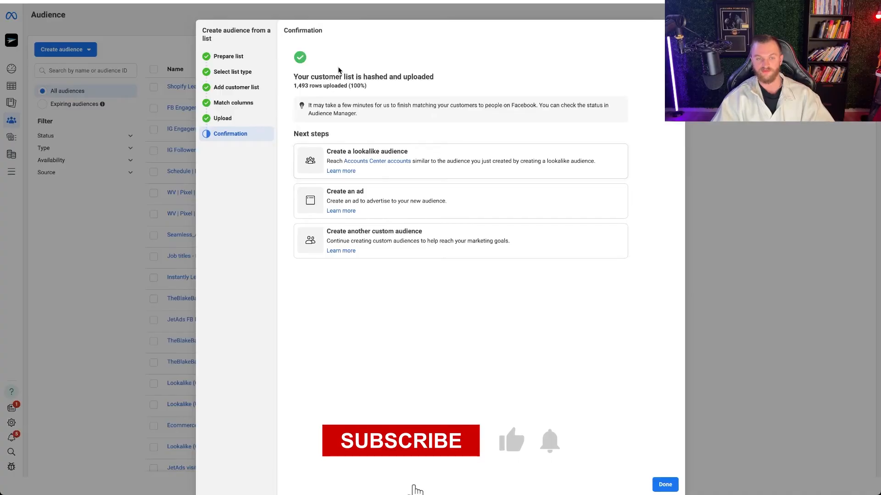
drag(294, 86, 369, 87)
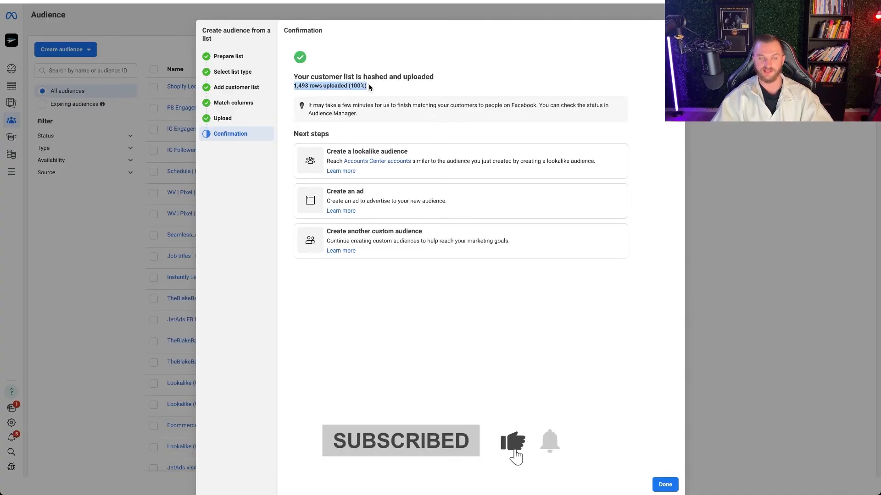
click(389, 86)
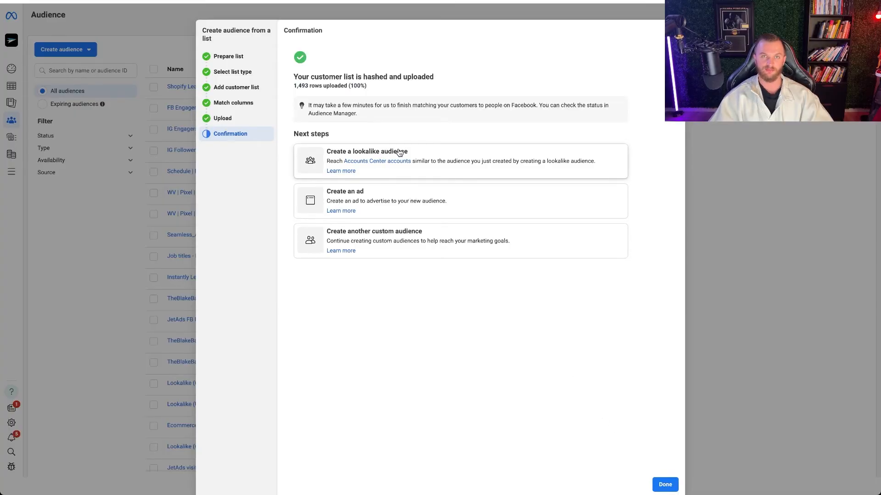
- Create a 10% lookalike audience for the United States from the Shopify Leads - Facebook Pixel - Listkit.csv customer list
click(434, 153)
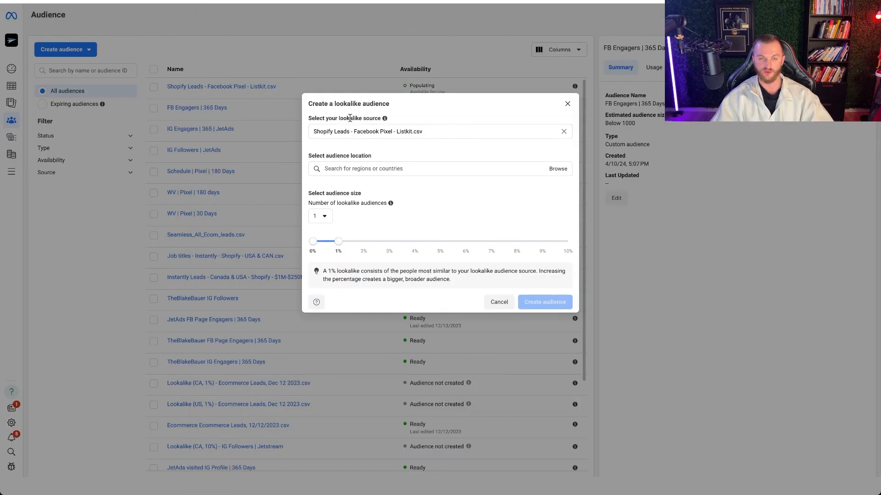
click(364, 168)
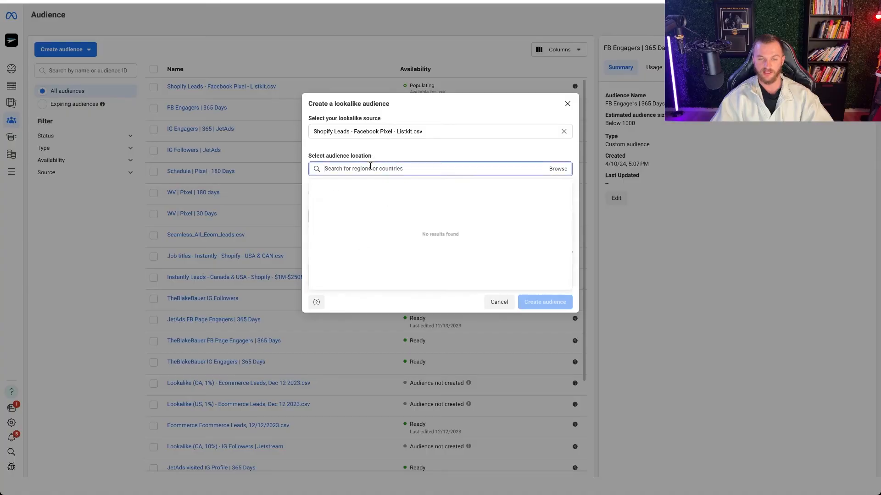
text(united stat)
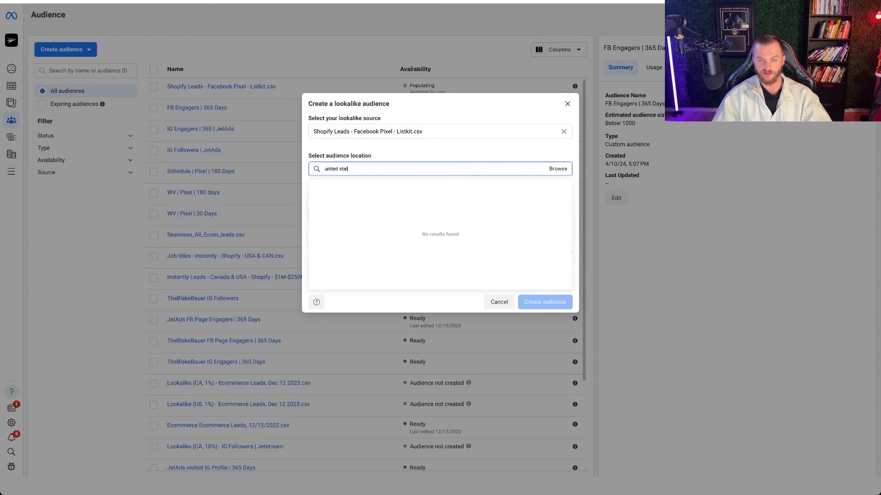
click(422, 186)
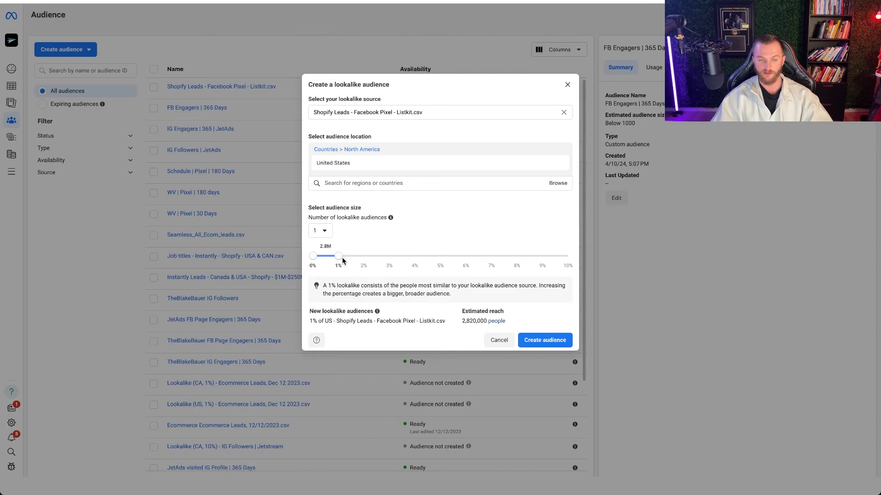
drag(339, 258, 653, 255)
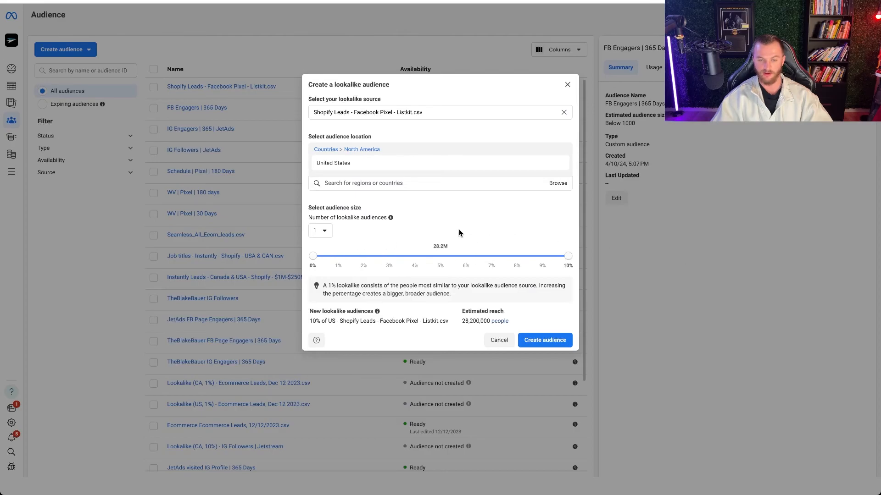
click(539, 344)
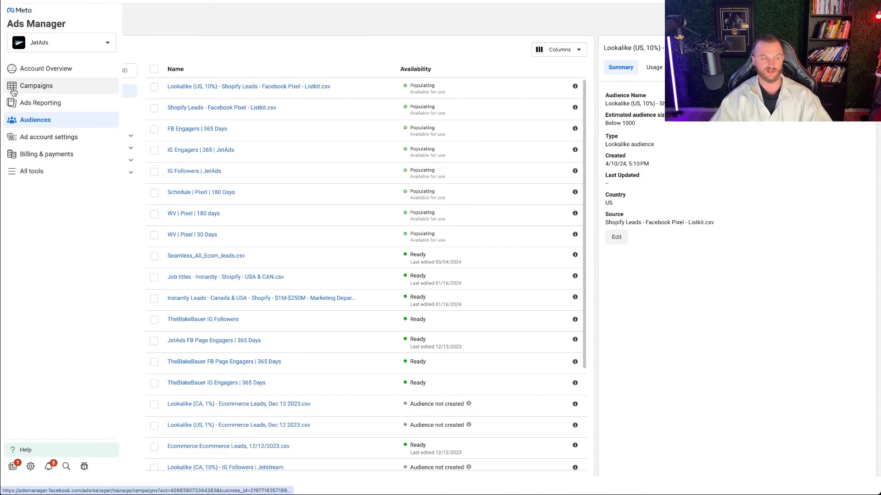
- Start a new campaign with the Sales objective, using the manual sales campaign setup
click(37, 85)
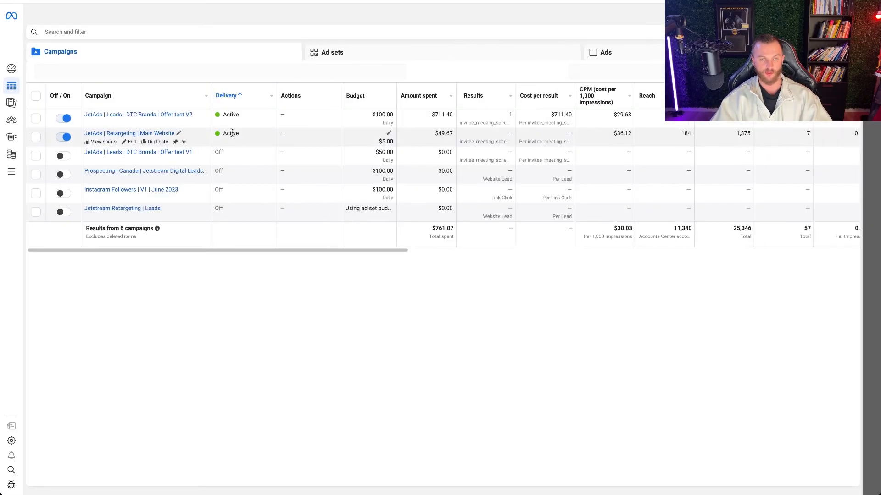
click(50, 71)
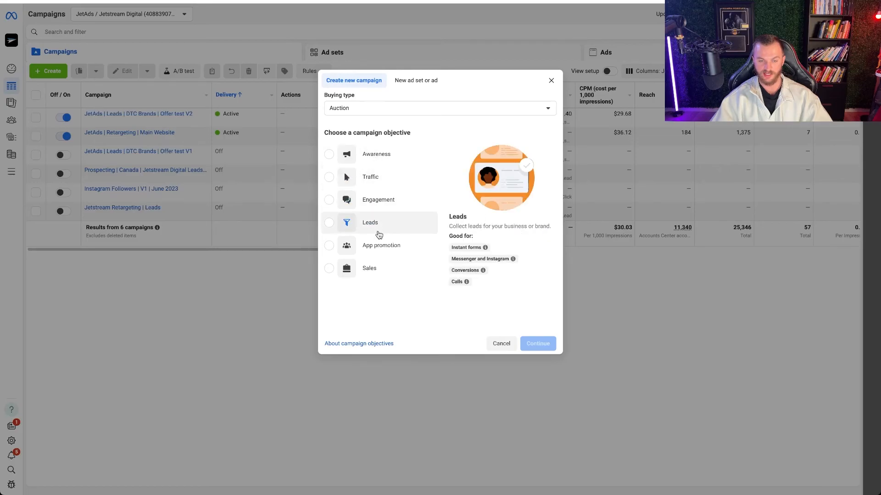
click(365, 269)
click(538, 344)
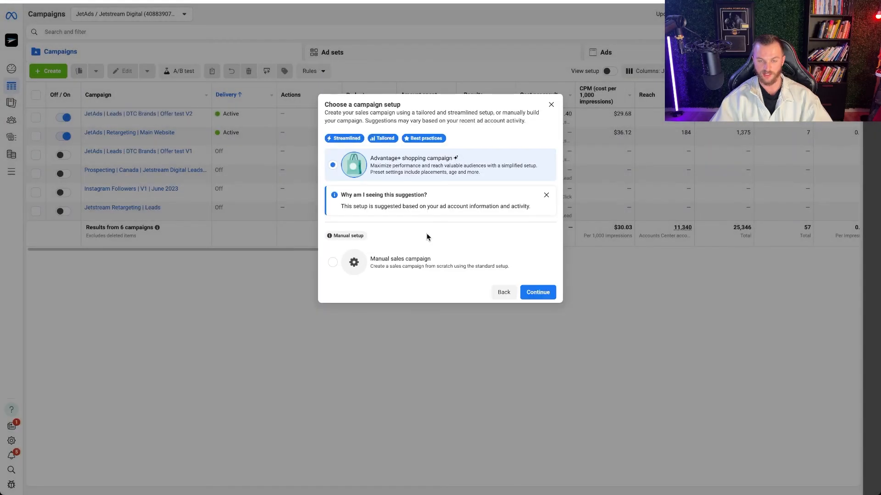
click(383, 265)
click(529, 291)
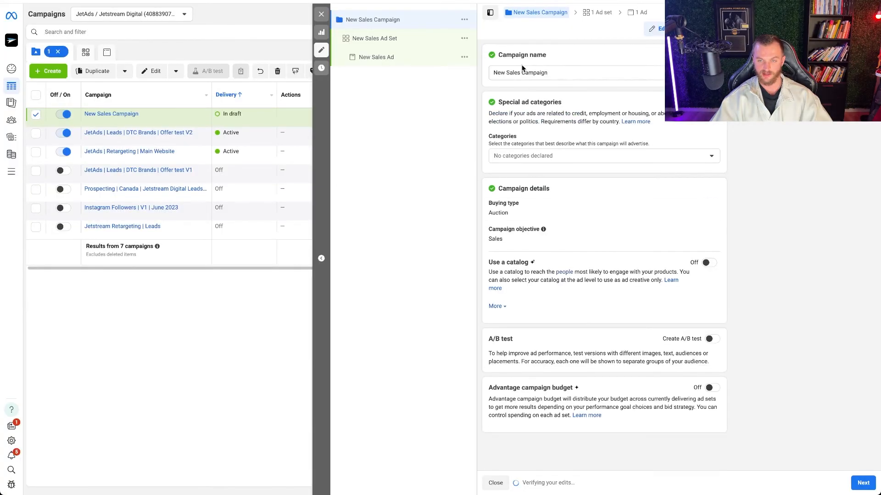
- Name the campaign "Custom Audence Test" and turn on Advantage campaign budget
triple_click(524, 71)
text(Custom Audence Test)
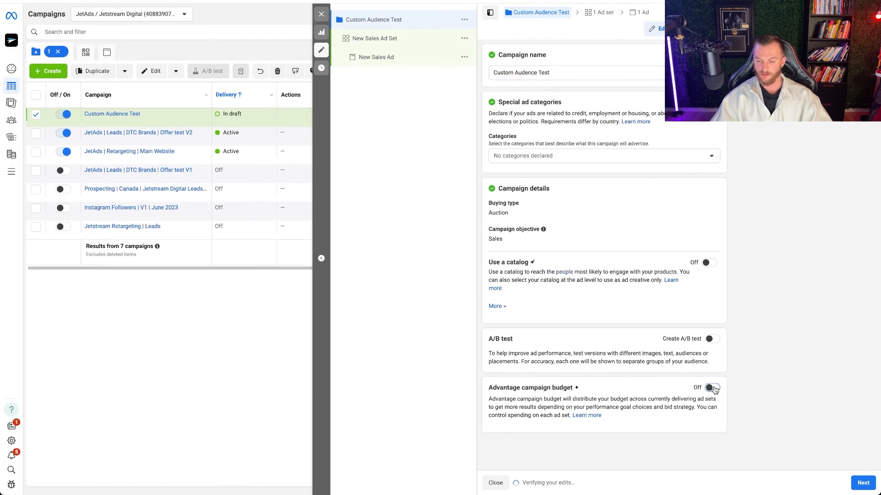
click(712, 388)
scroll(660, 360, down, 5)
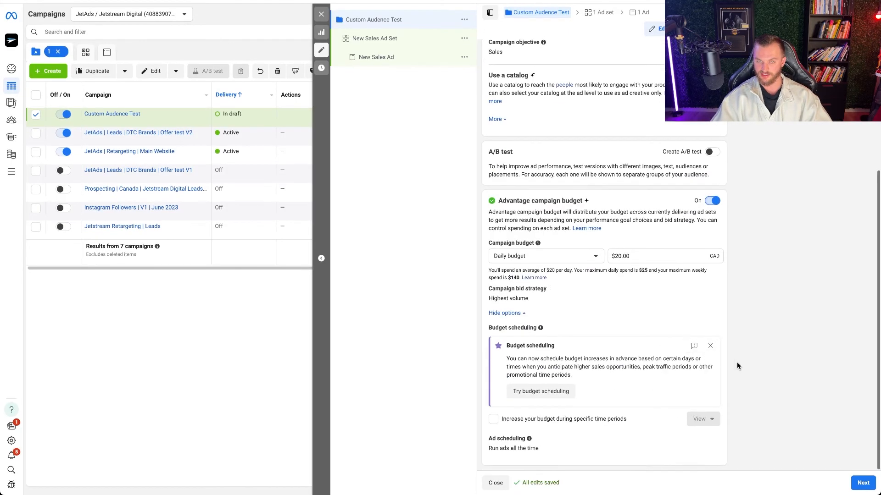
- In the new sales ad set, set the conversion location to Website and choose JetAds FB Pixel as the pixel
click(382, 41)
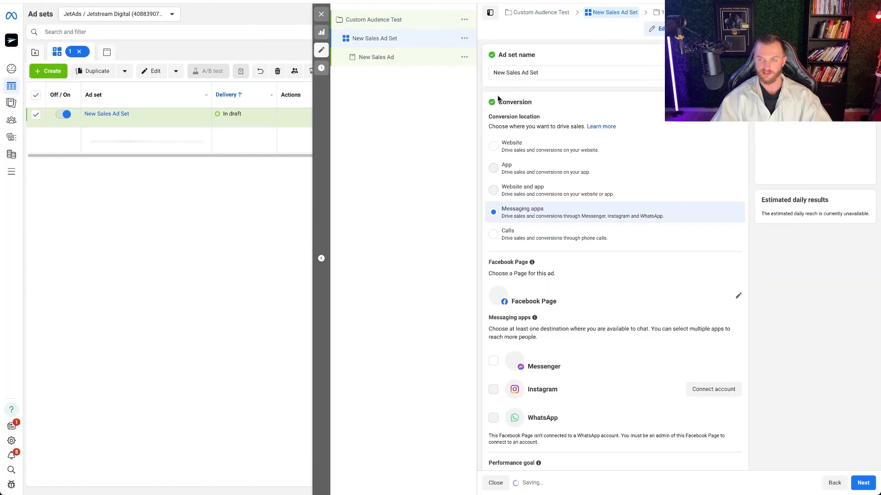
click(493, 146)
scroll(550, 209, down, 3)
click(543, 205)
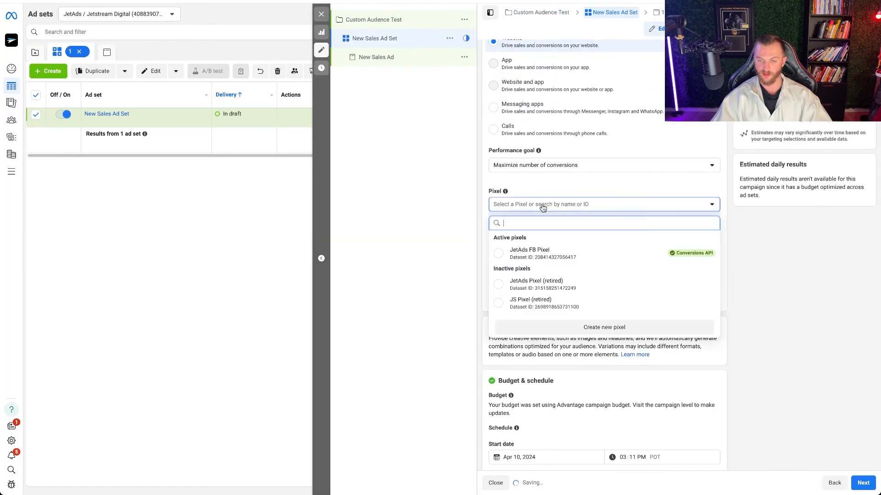
click(559, 250)
- Look through the conversion events and set the ad set's conversion event to invitee_meeting_scheduled
click(555, 235)
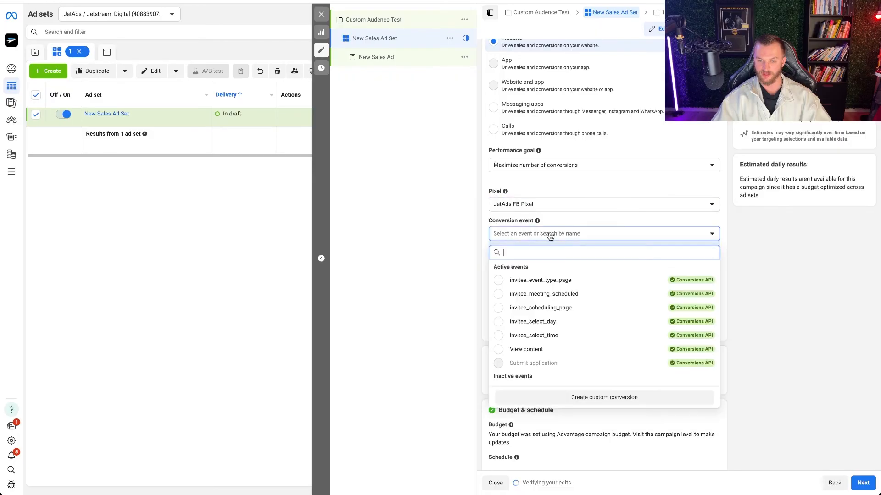
scroll(552, 334, down, 1)
scroll(553, 333, down, 5)
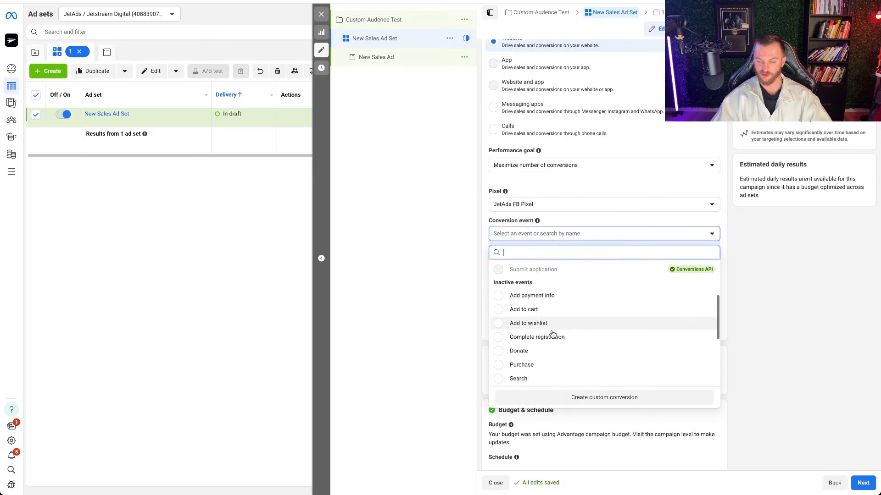
scroll(564, 321, up, 8)
click(571, 299)
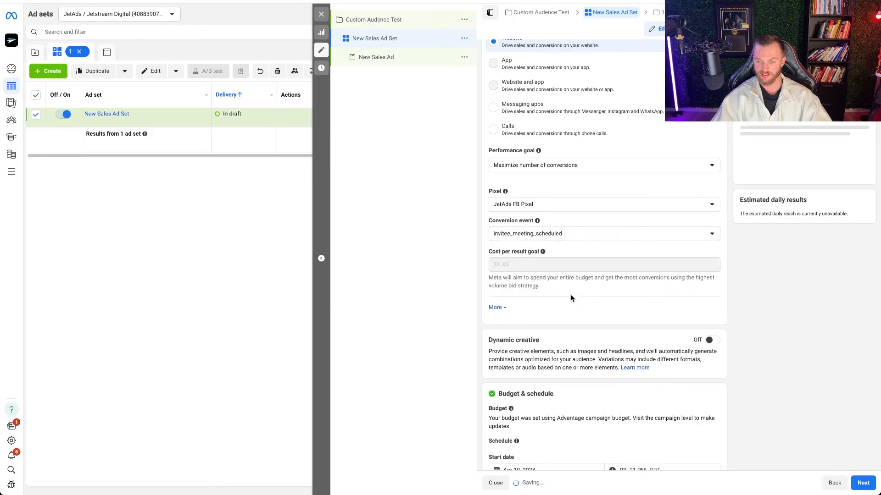
- Add the United States to the ad set's included locations in the audience controls
scroll(716, 249, down, 5)
scroll(716, 249, down, 5)
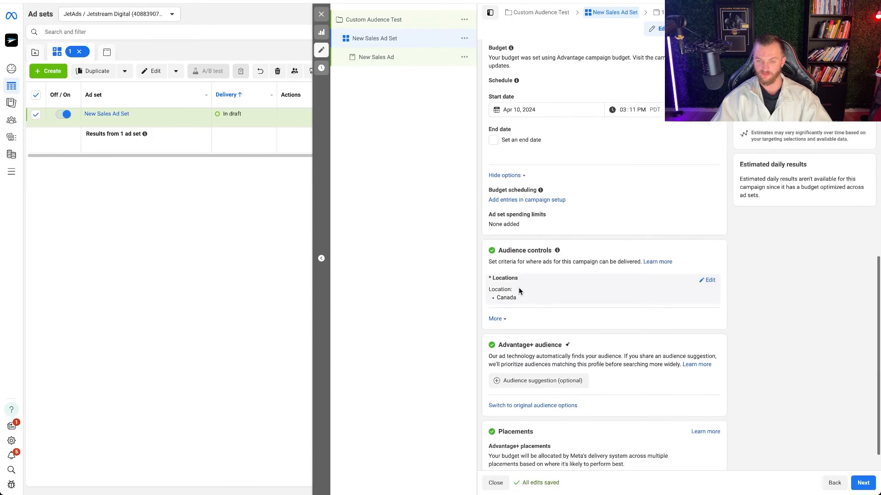
scroll(554, 295, down, 1)
mouse_move(629, 281)
click(708, 261)
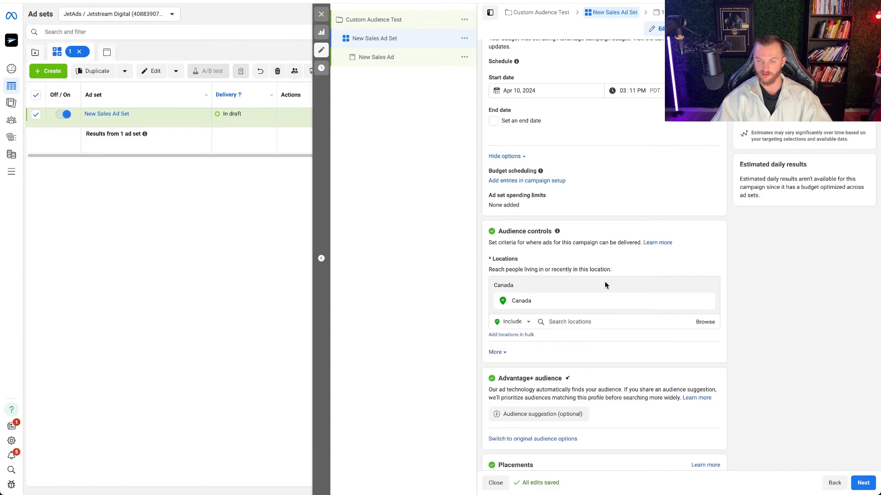
click(554, 321)
text(united stat)
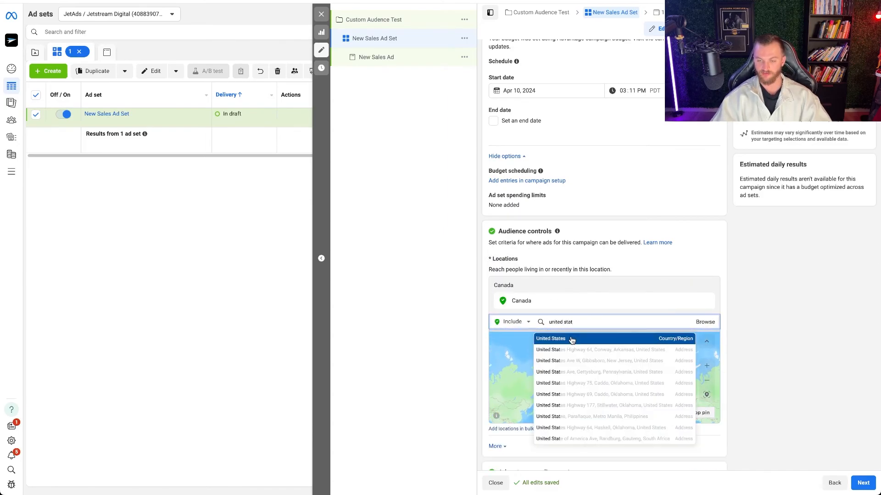
click(570, 338)
- Examine the Advantage+ audience suggestion settings and the existing custom audiences offered there
scroll(727, 295, down, 5)
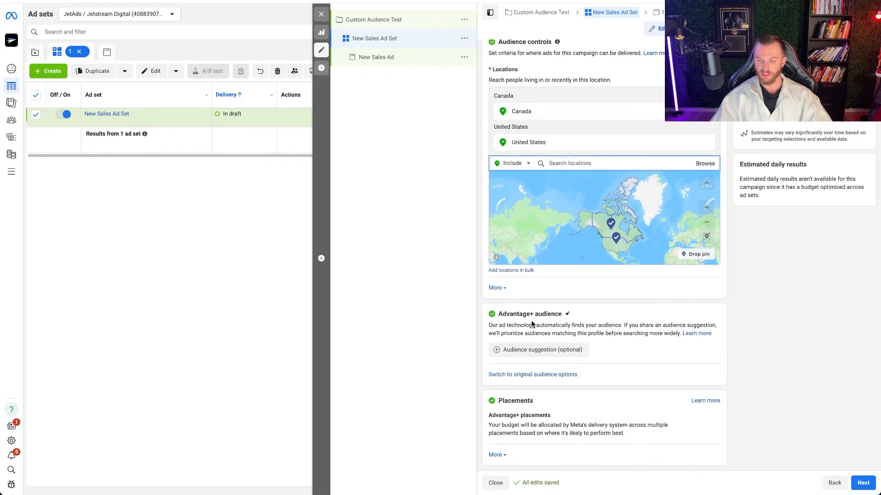
click(538, 376)
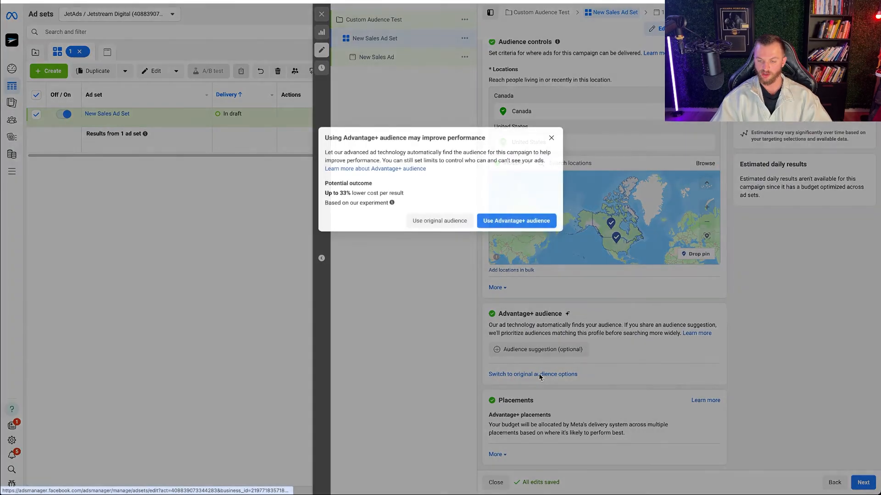
click(440, 220)
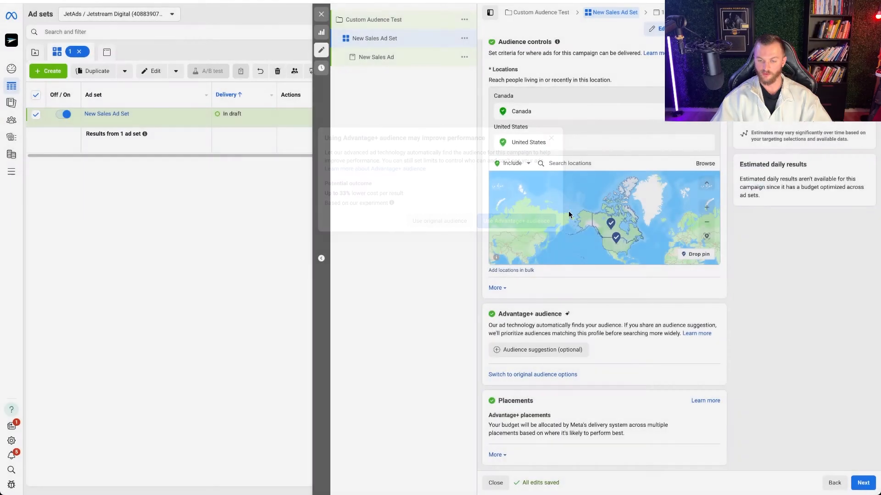
scroll(529, 342, down, 1)
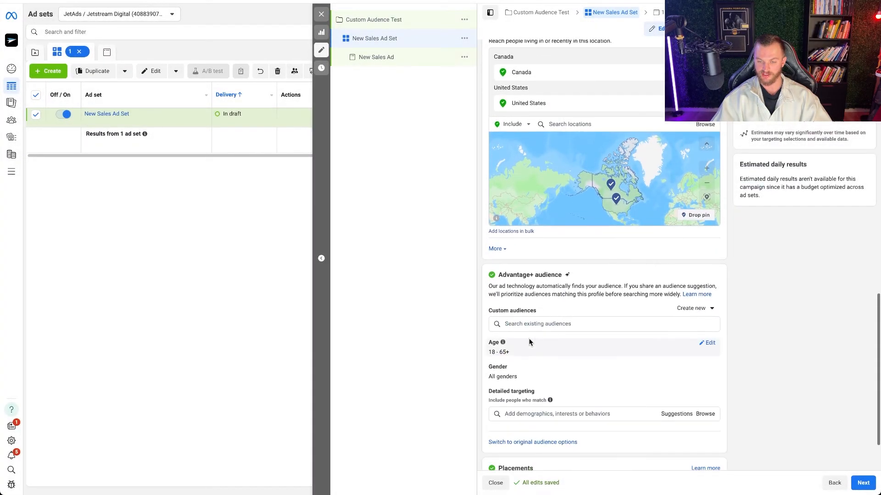
scroll(532, 323, down, 1)
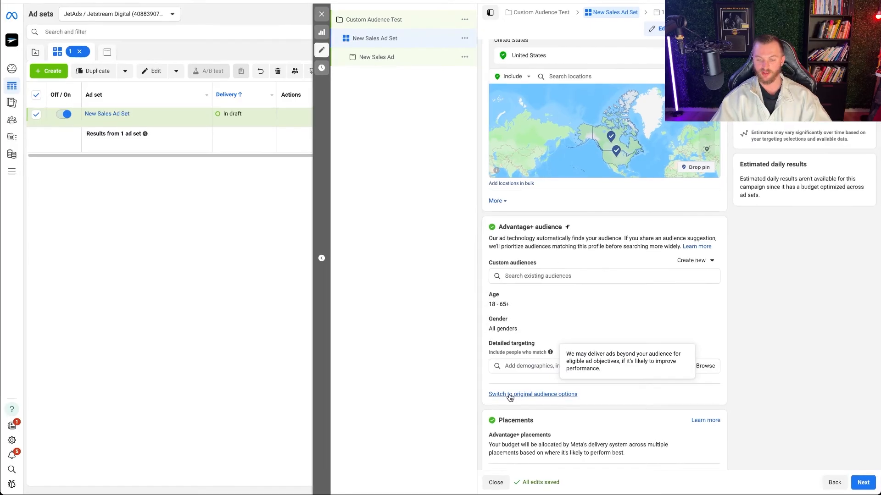
click(530, 276)
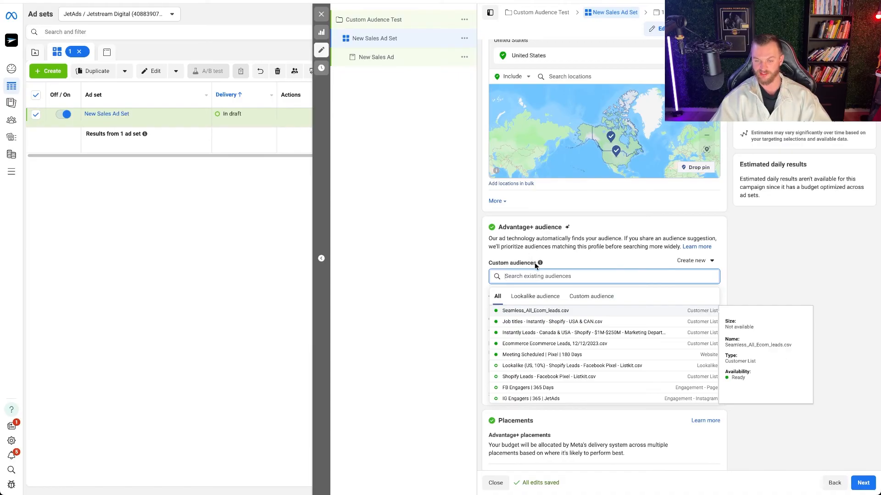
click(534, 263)
- Switch the ad set to the original audience options and review its targeting settings
click(535, 398)
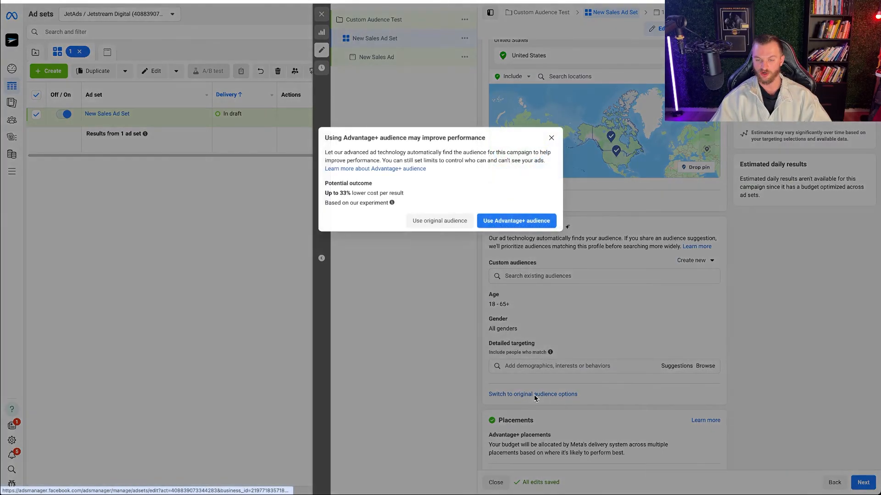
click(447, 225)
scroll(573, 229, down, 8)
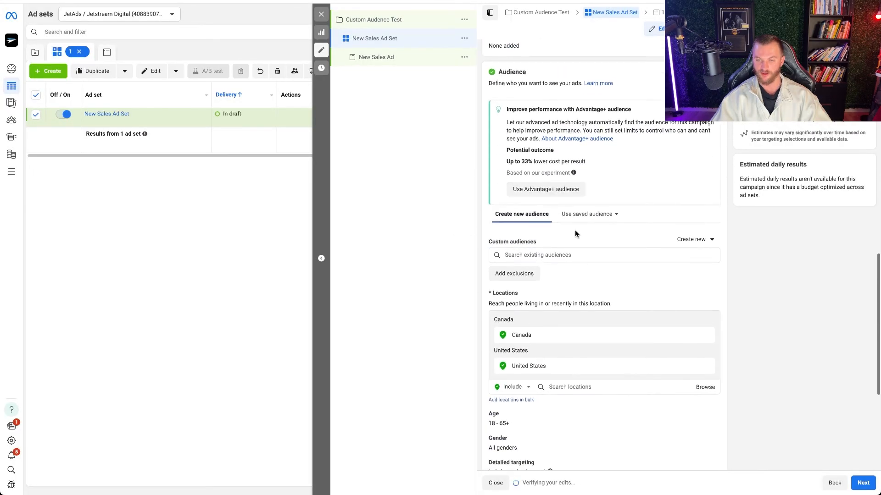
scroll(574, 230, down, 2)
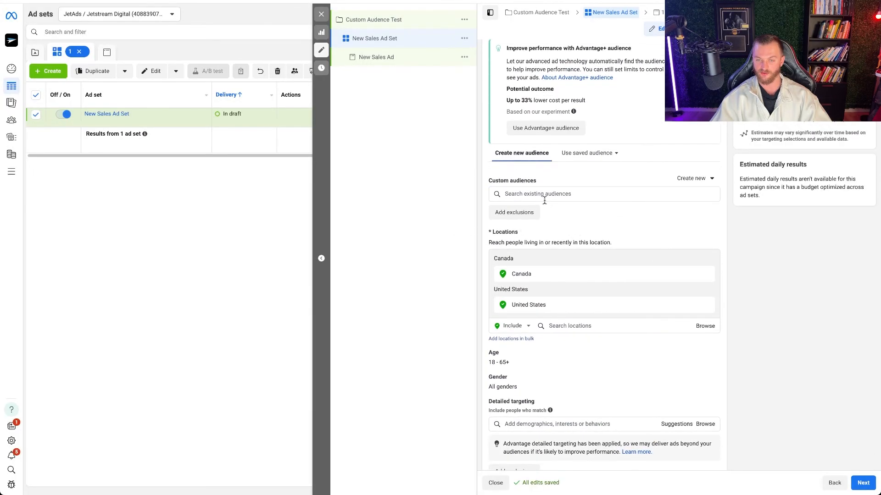
scroll(541, 232, up, 1)
scroll(541, 232, down, 4)
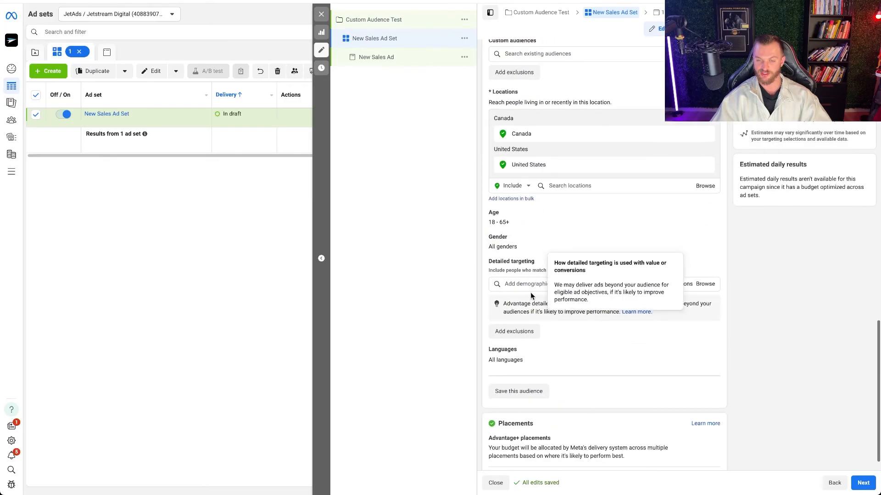
scroll(532, 294, up, 4)
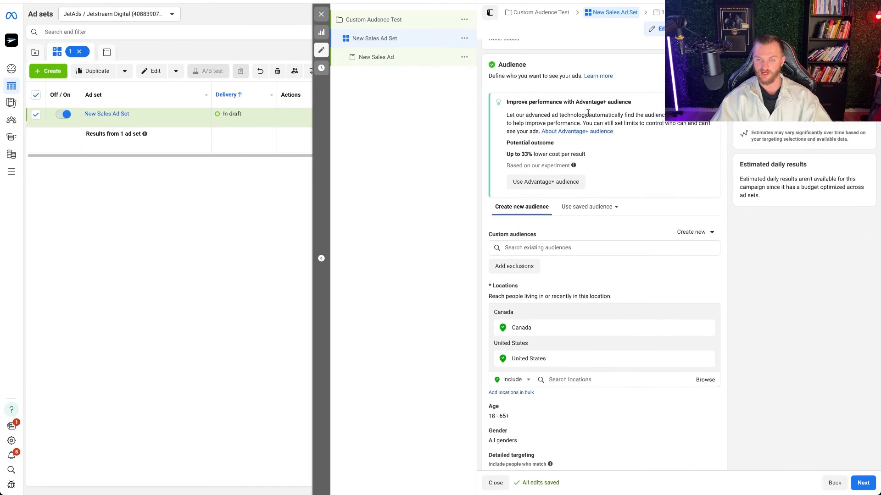
- Add the existing custom audience IG Engagers | 365 | JetAds to the ad set's targeting
click(526, 247)
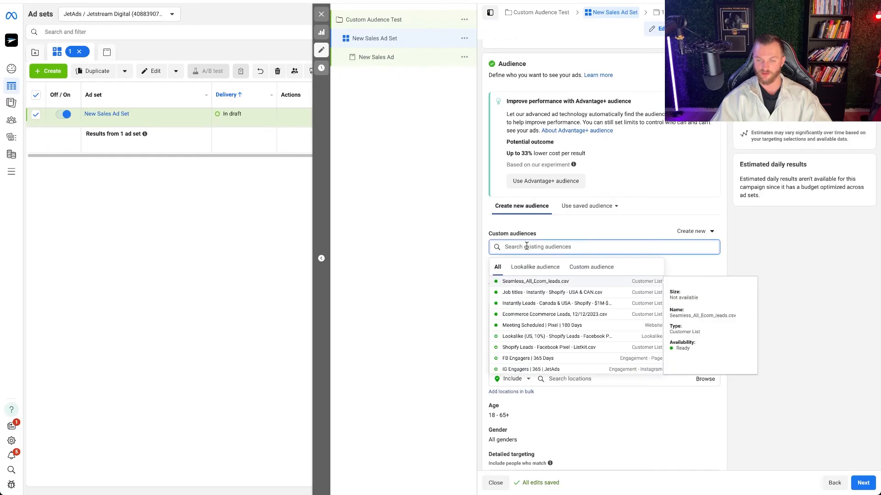
click(582, 268)
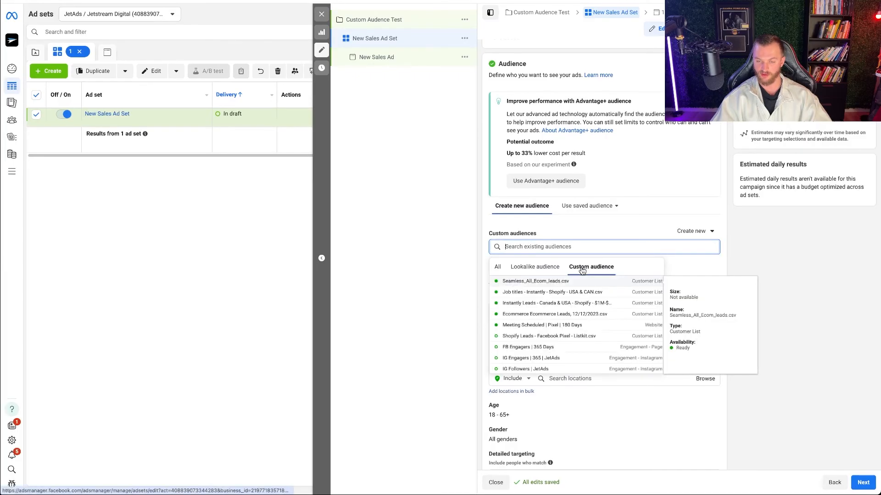
scroll(542, 330, down, 1)
scroll(529, 340, down, 1)
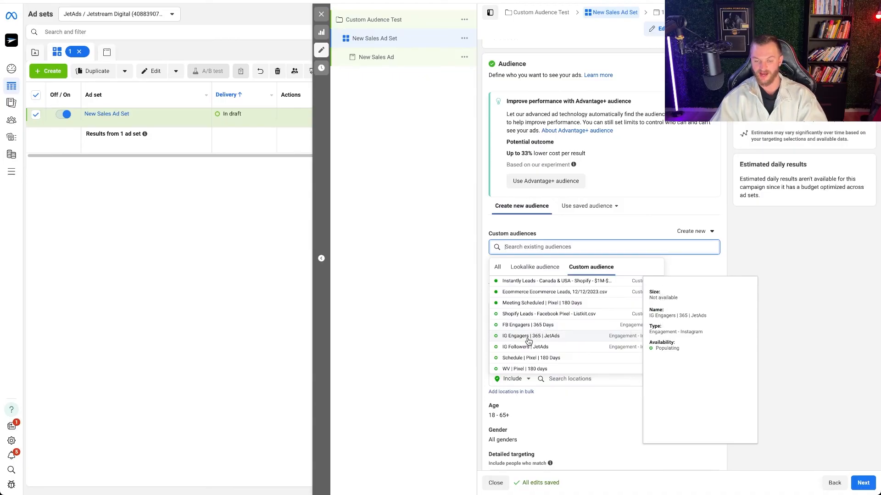
click(528, 340)
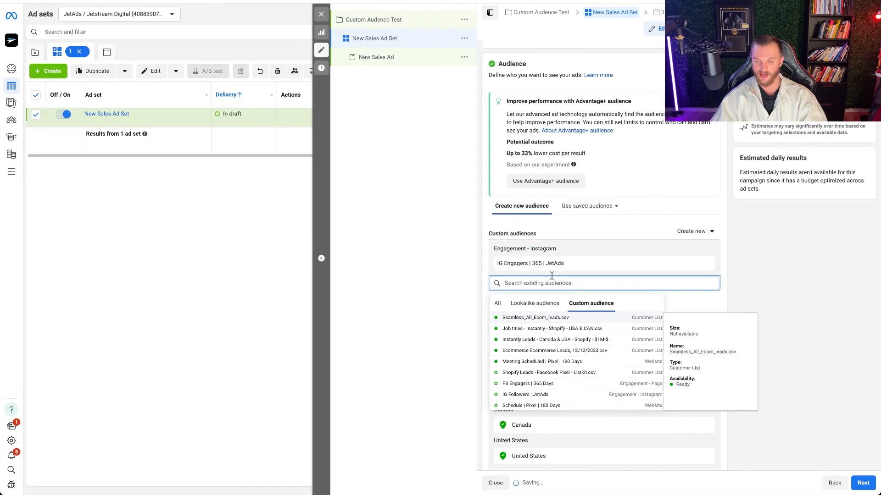
- Add the IG Followers | JetAds custom audience to the ad set and turn off reaching people beyond the custom audience
click(530, 380)
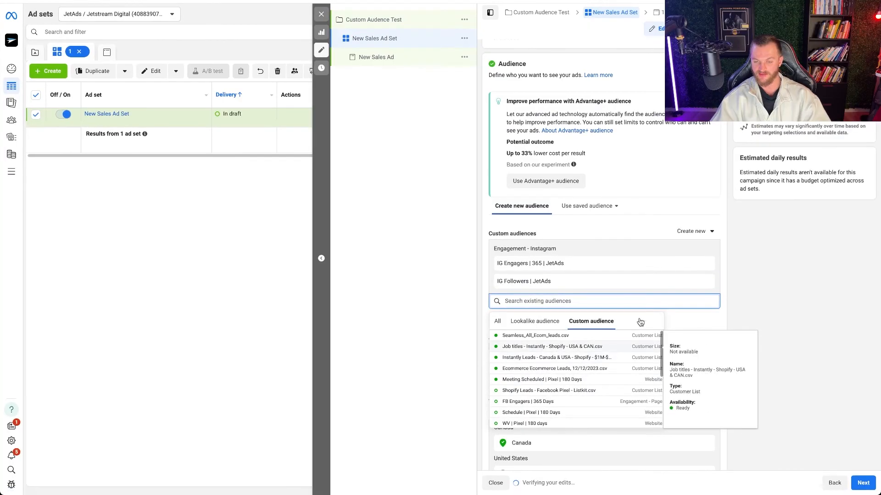
click(756, 272)
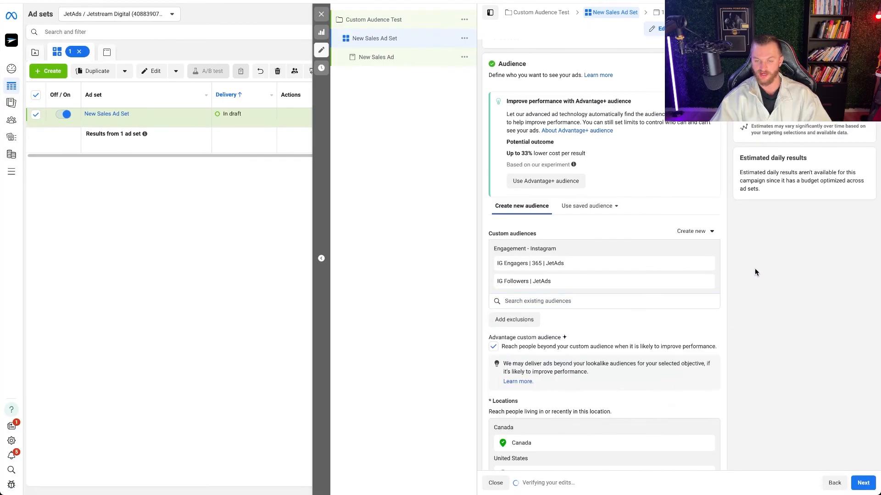
click(494, 347)
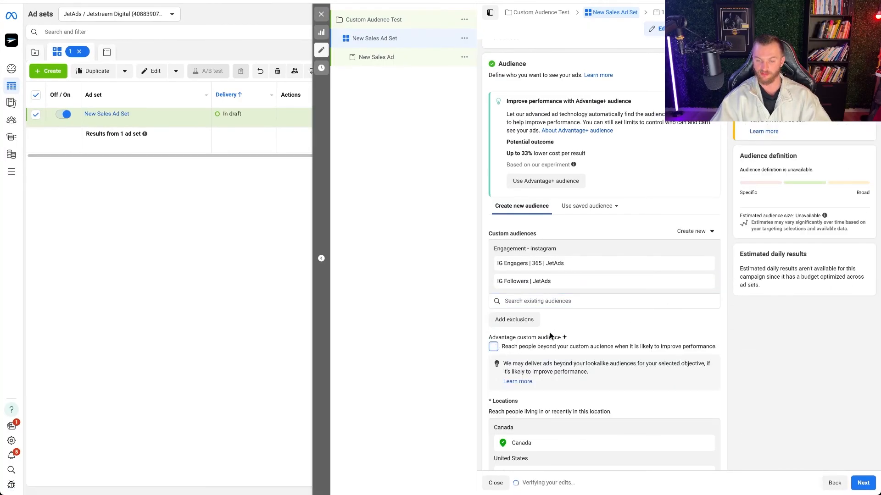
- Exclude the website custom audience WV | Pixel | 180 days from the ad set's targeting
click(523, 323)
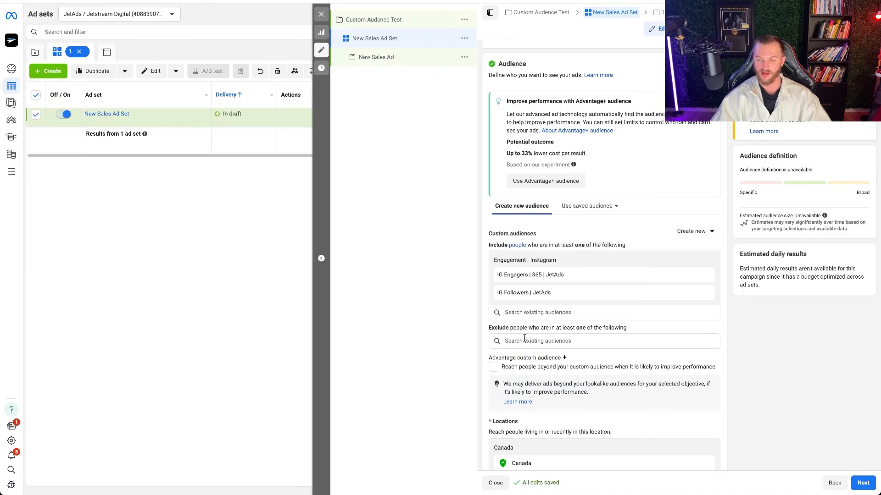
click(539, 340)
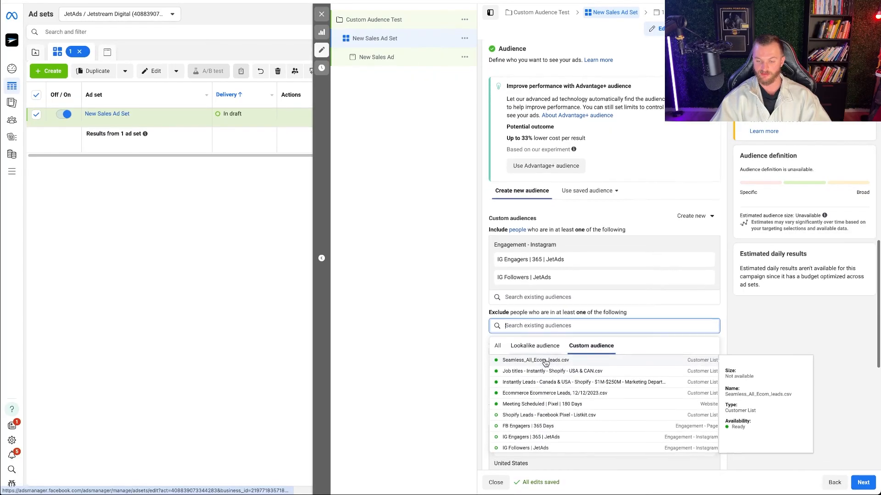
scroll(544, 362, down, 1)
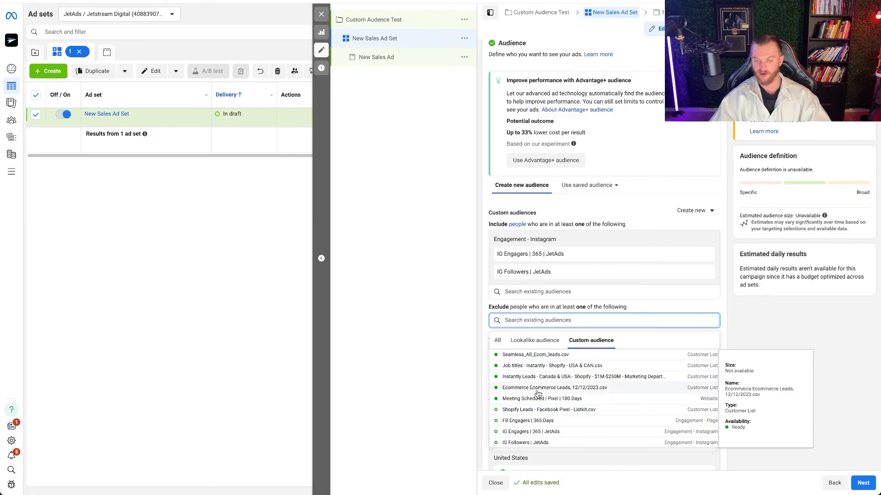
scroll(537, 394, down, 3)
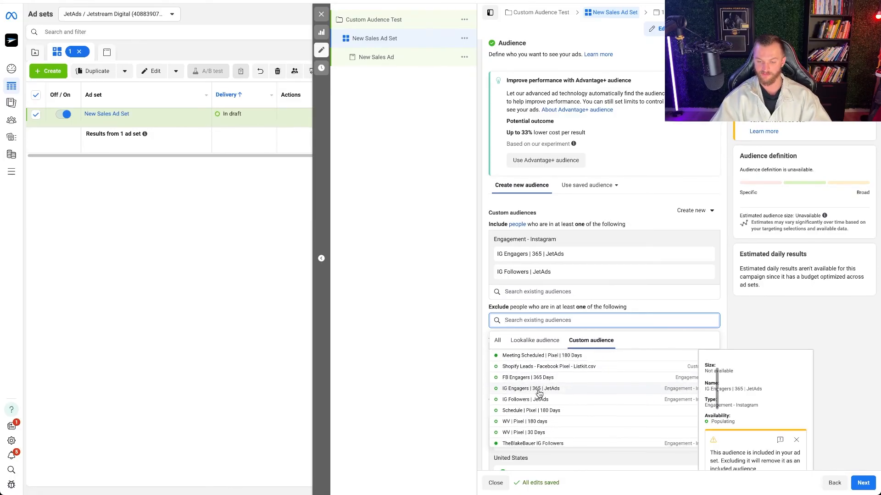
click(537, 421)
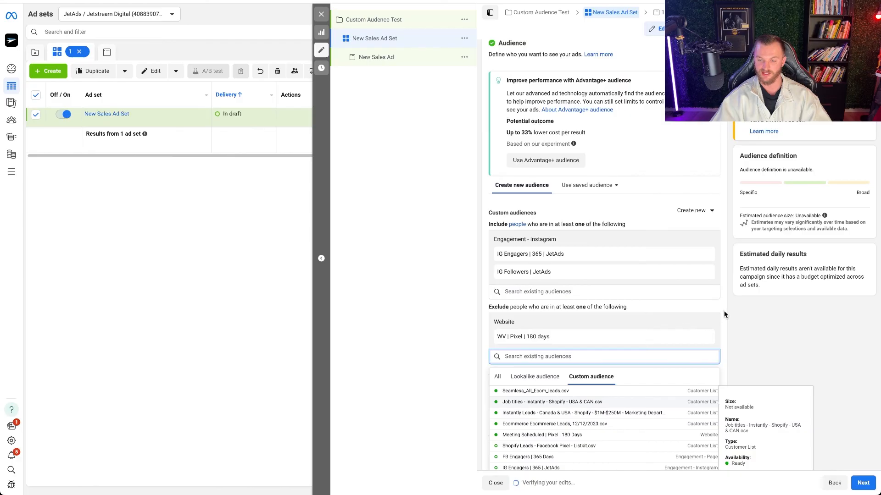
click(724, 315)
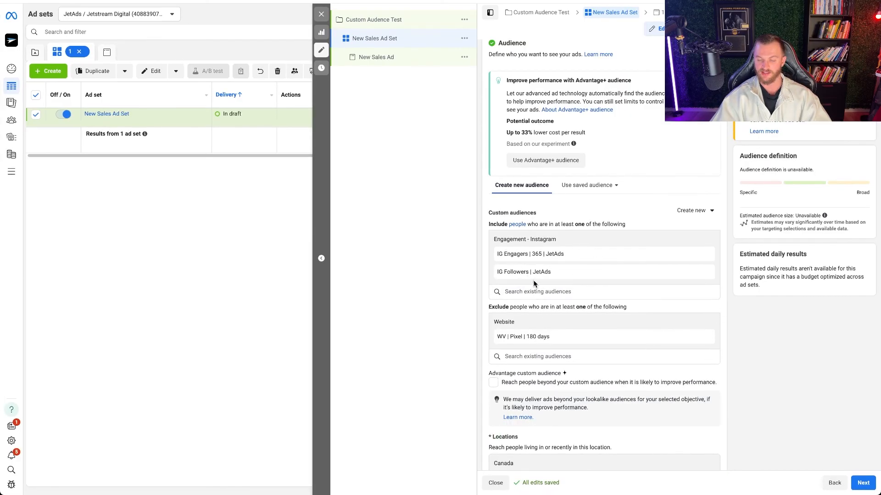
- Rename the ad set as IG Engagers
scroll(539, 255, down, 2)
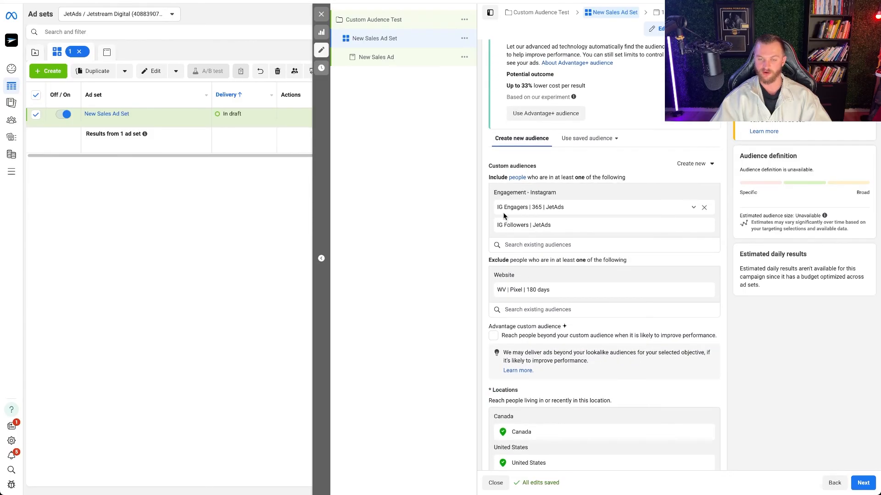
scroll(536, 243, down, 1)
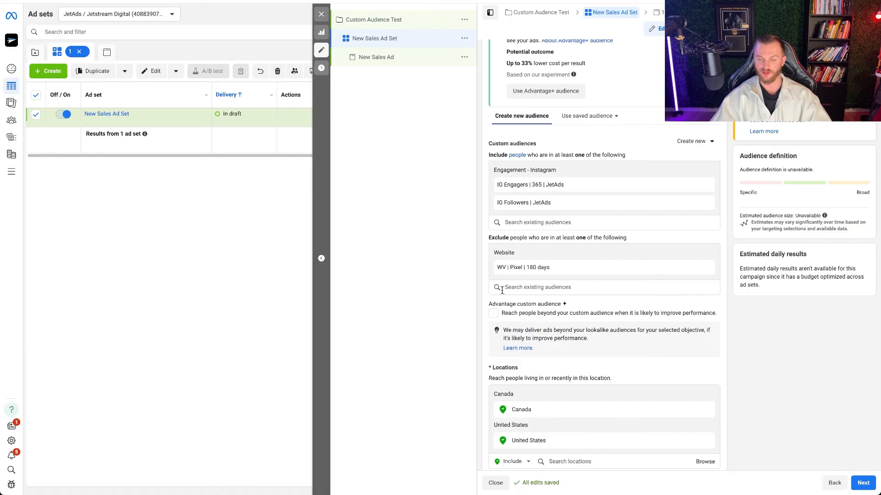
scroll(525, 268, down, 5)
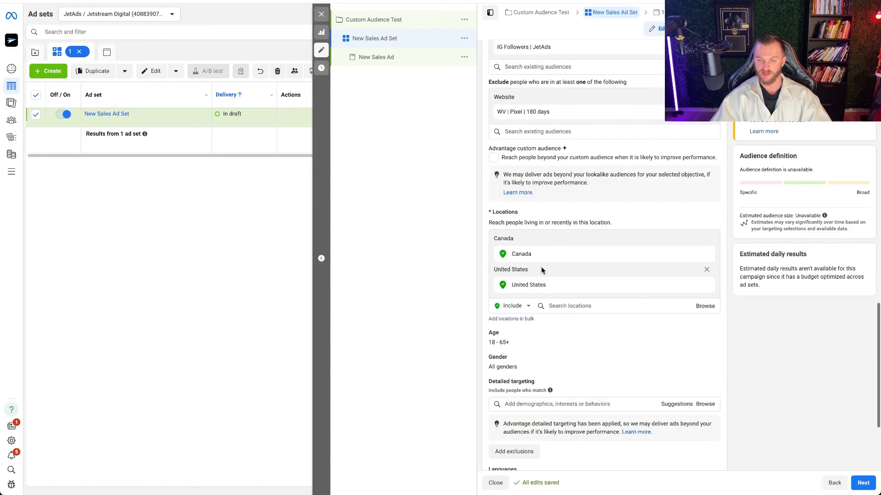
scroll(542, 281, down, 5)
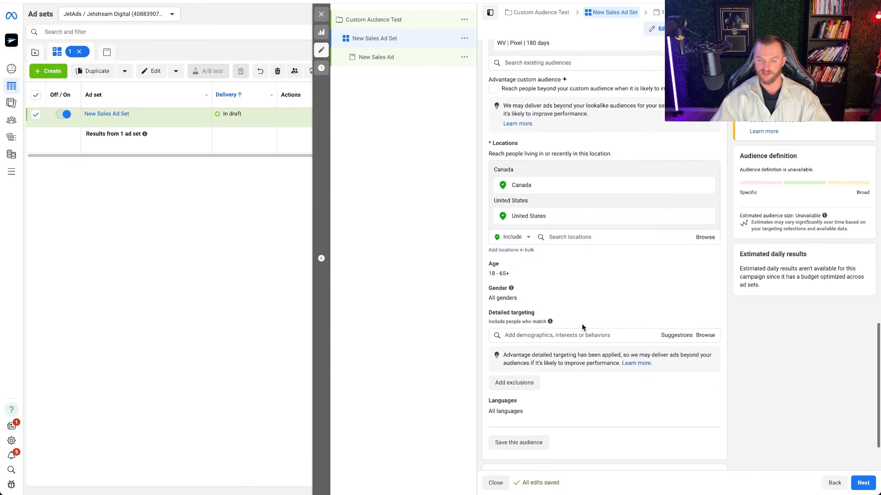
scroll(545, 315, up, 9)
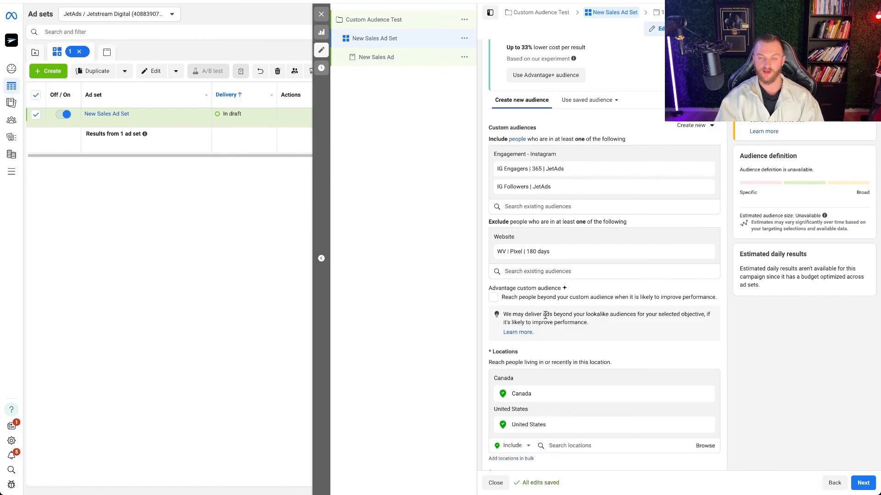
click(534, 205)
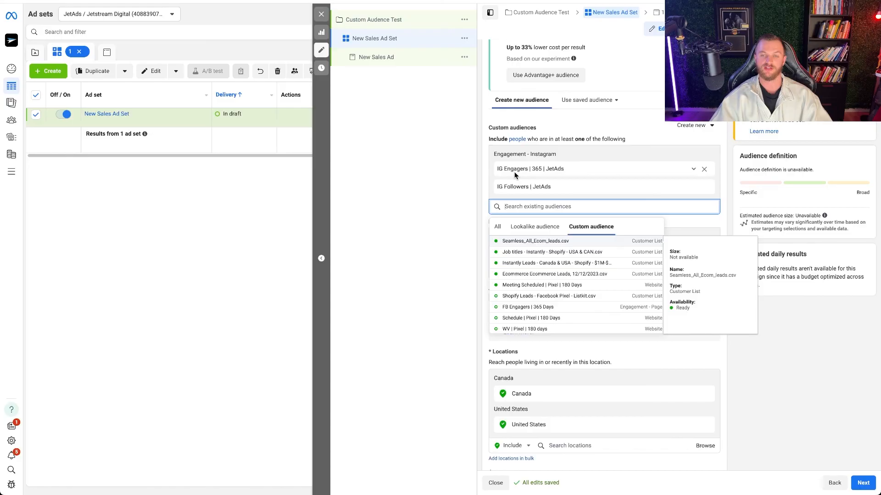
scroll(515, 175, up, 10)
click(550, 73)
key(ctrl+a)
text(IG Engag)
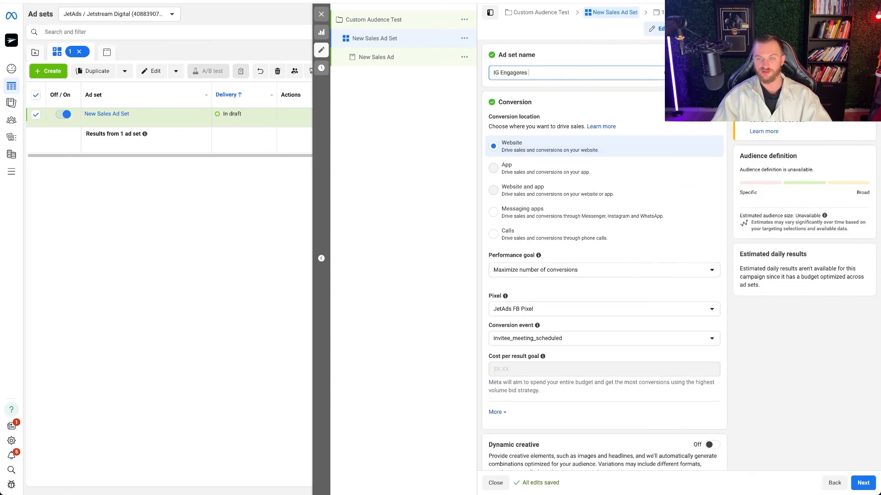
- Duplicate the IG Engagers ad set within the campaign and name the copy FB Engagers
click(464, 38)
click(488, 68)
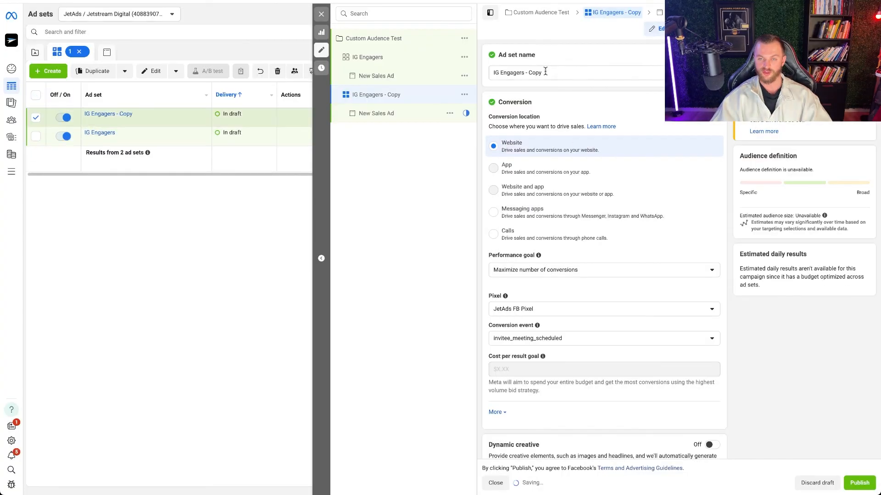
drag(545, 71, 477, 79)
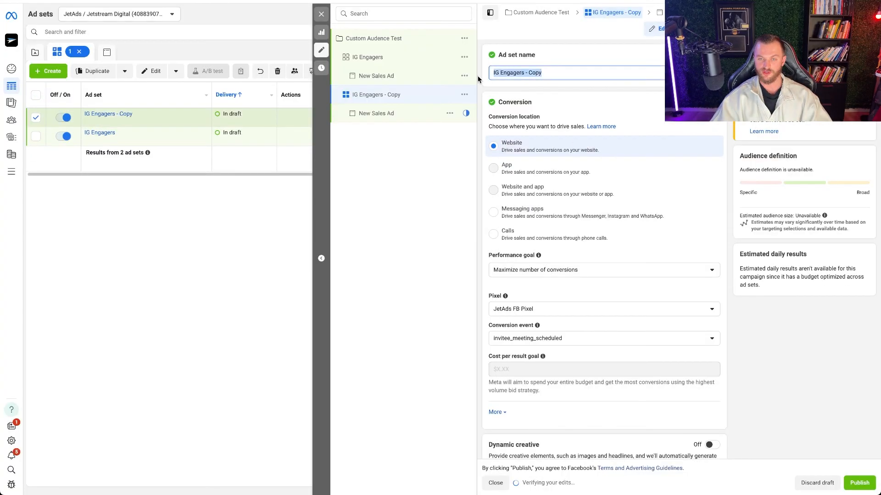
text(FB Engagers)
- Replace the two included Instagram audiences in the FB Engagers ad set with the custom audience FB Engagers | 365 Days
scroll(531, 217, down, 15)
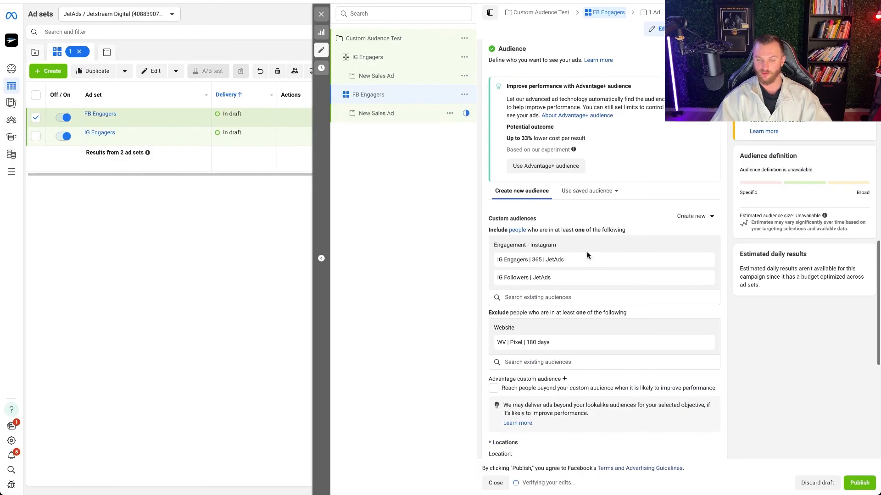
click(704, 260)
click(705, 261)
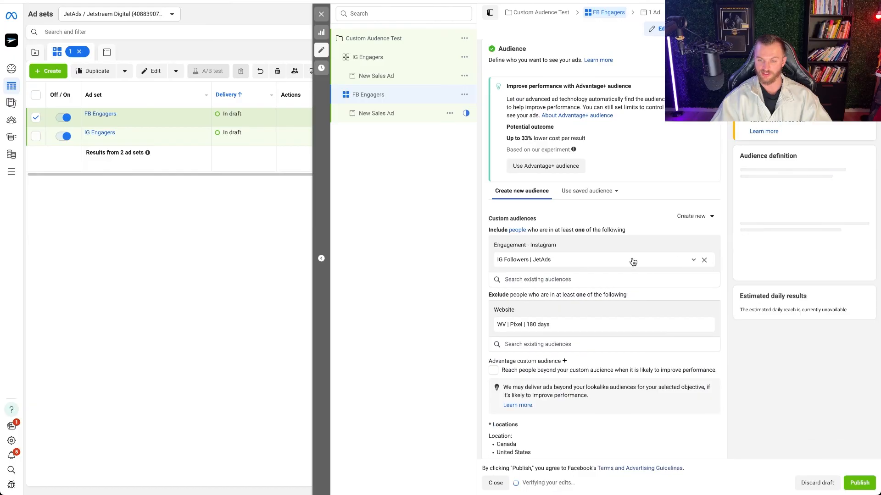
click(532, 243)
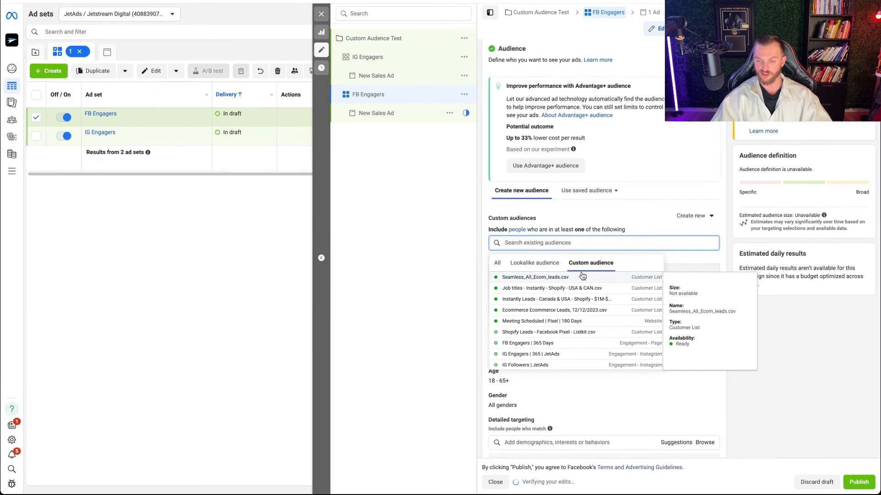
click(546, 342)
click(731, 216)
- Review the FB Engagers ad set's conversion, audience and location settings, and close the ad set editor
scroll(730, 239, up, 15)
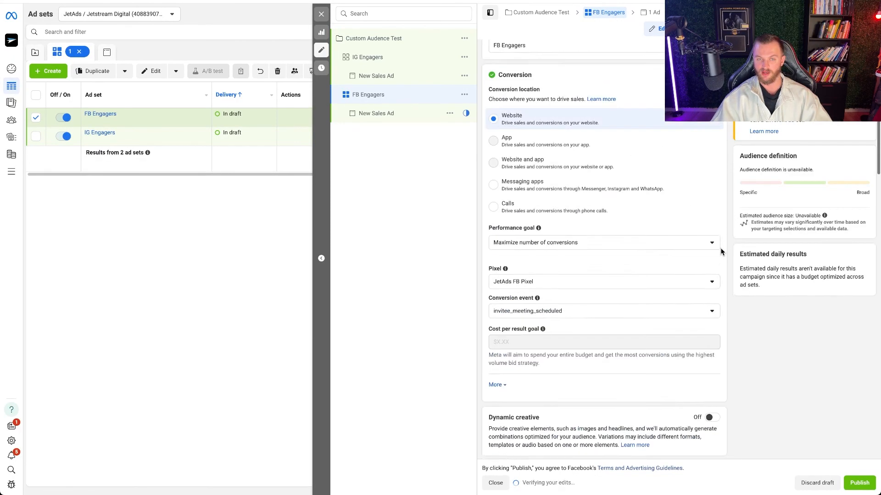
scroll(563, 177, down, 10)
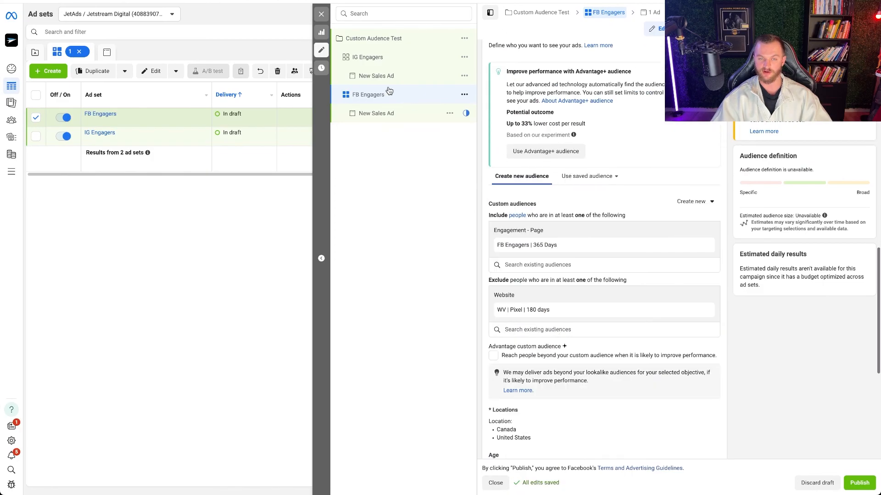
scroll(527, 207, down, 5)
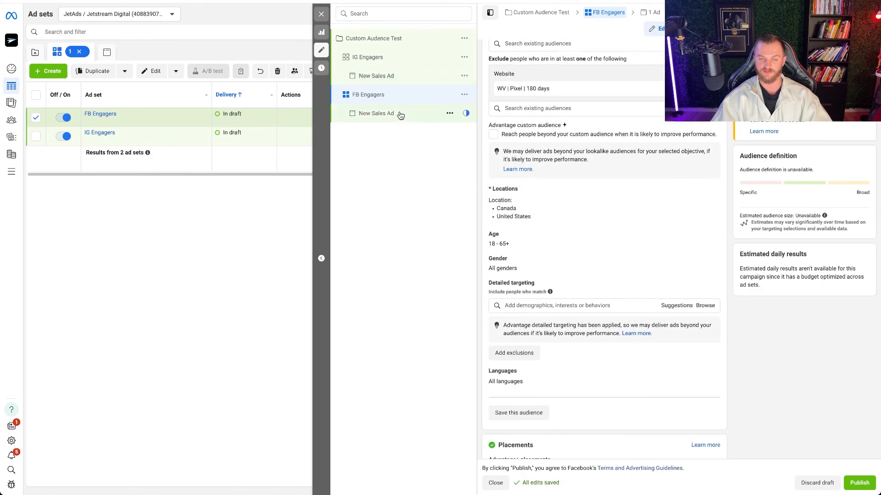
scroll(604, 246, down, 2)
scroll(604, 246, up, 15)
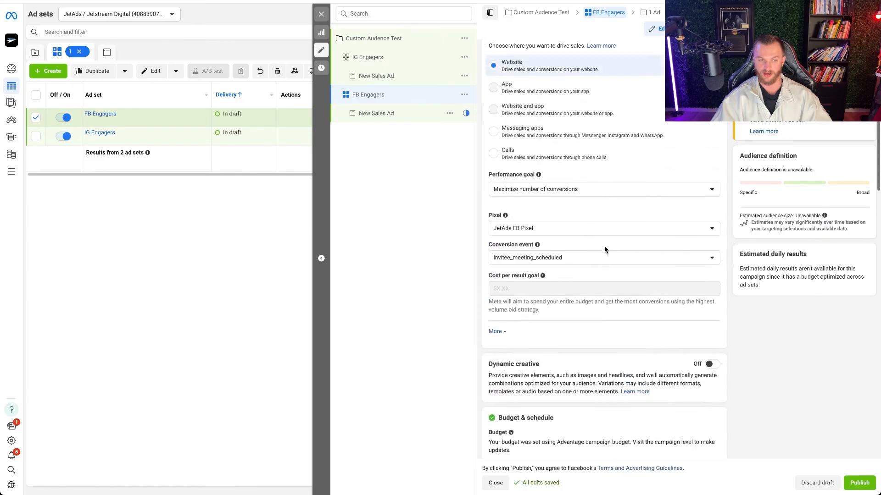
click(320, 14)
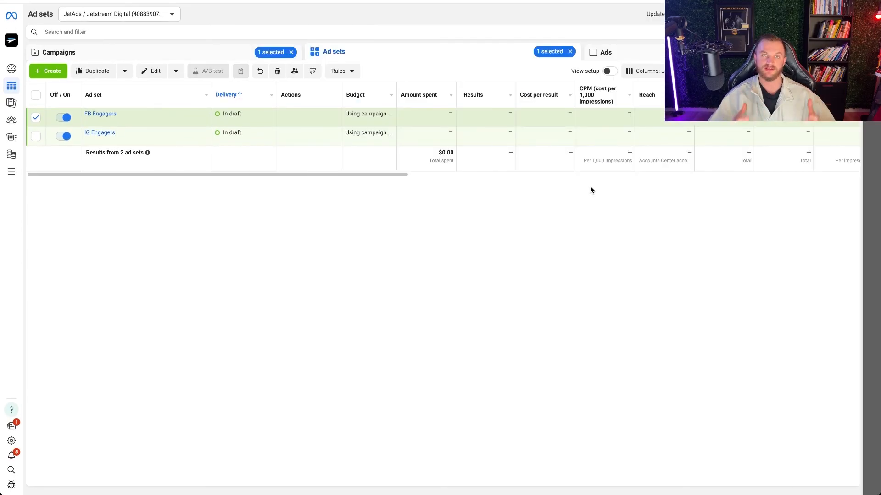